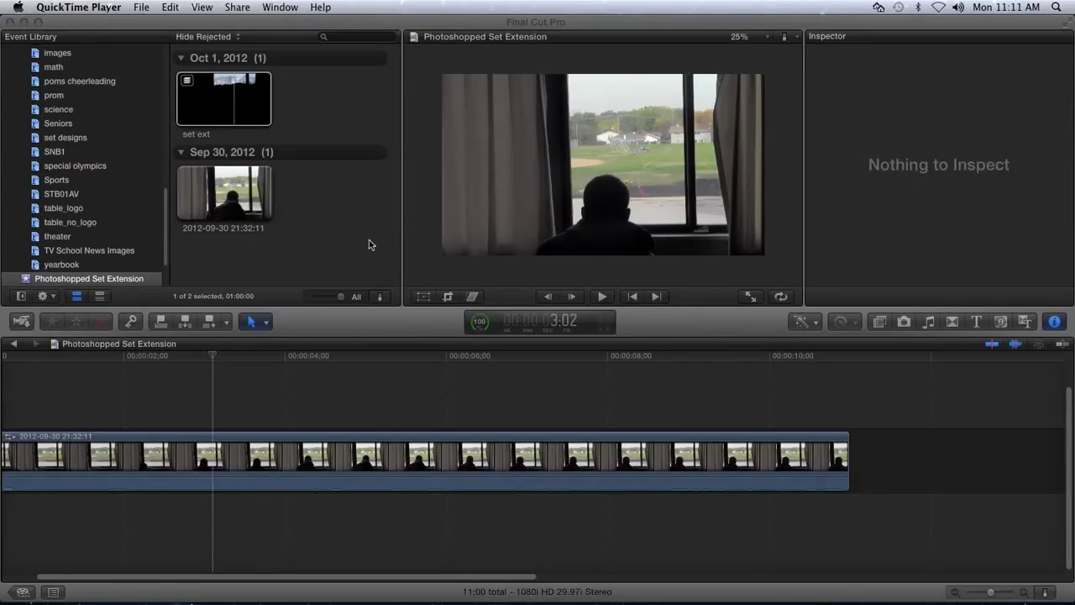
Step: Scrub the window clip and park the Final Cut Pro playhead at about 00:00:05:04
{"action": "left_click", "coordinate": [214, 358]}
{"action": "left_click", "coordinate": [28, 357]}
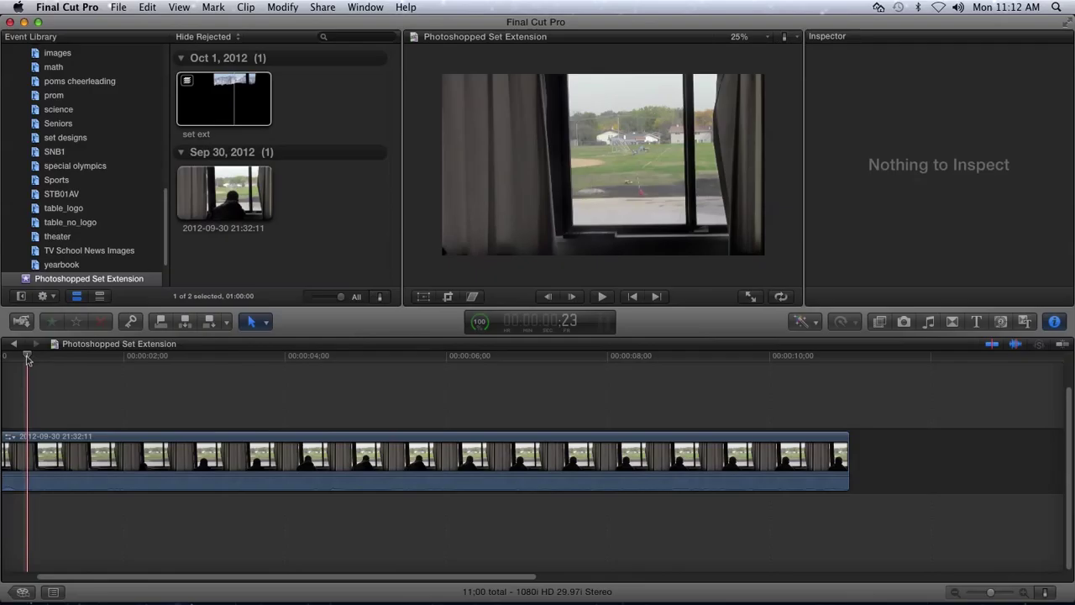
{"action": "left_click_drag", "start_coordinate": [27, 357], "coordinate": [476, 398]}
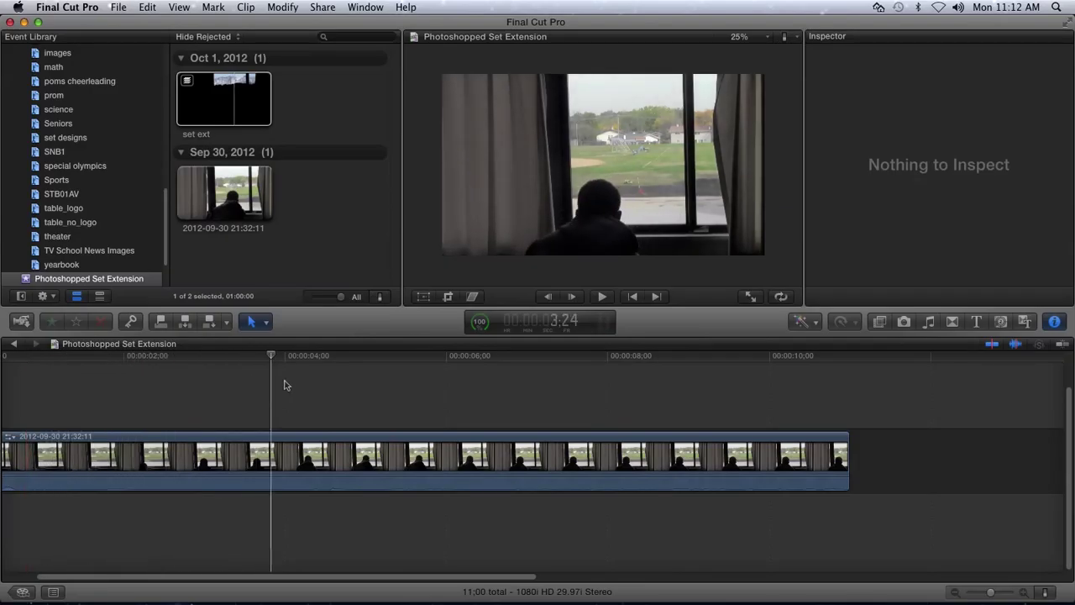
{"action": "left_click", "coordinate": [377, 412]}
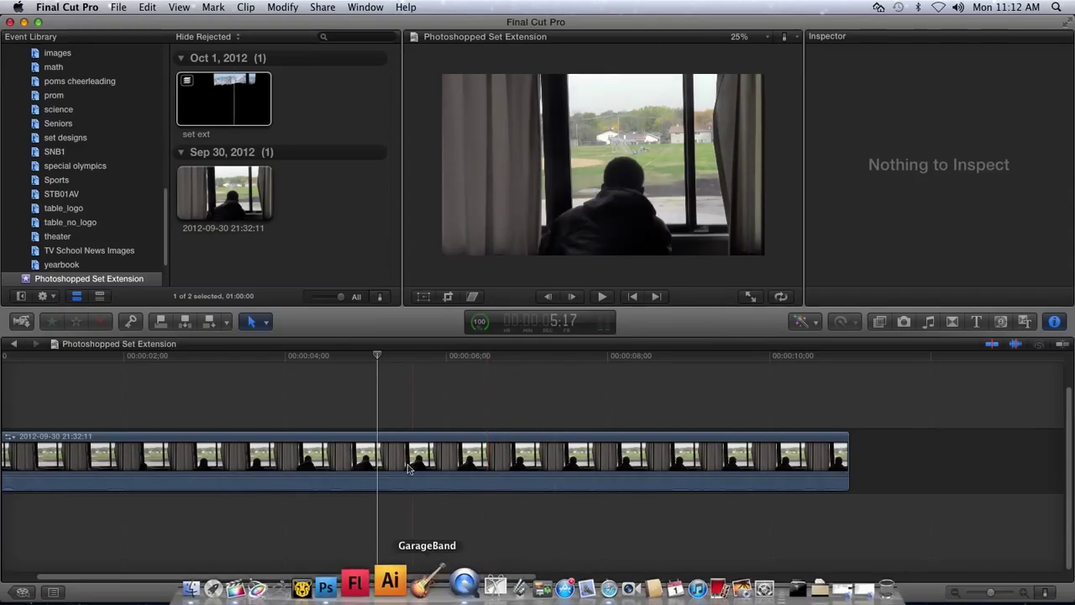
{"action": "key", "text": "super+Tab"}
{"action": "key", "text": "super+Tab"}
{"action": "key", "text": "super+Tab"}
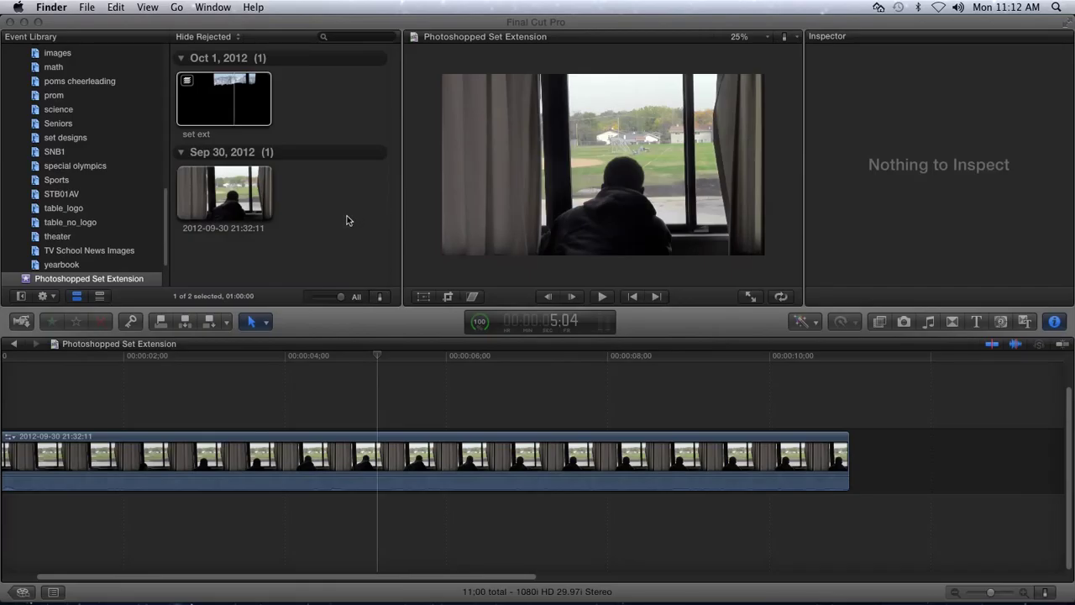
{"action": "left_click", "coordinate": [92, 8]}
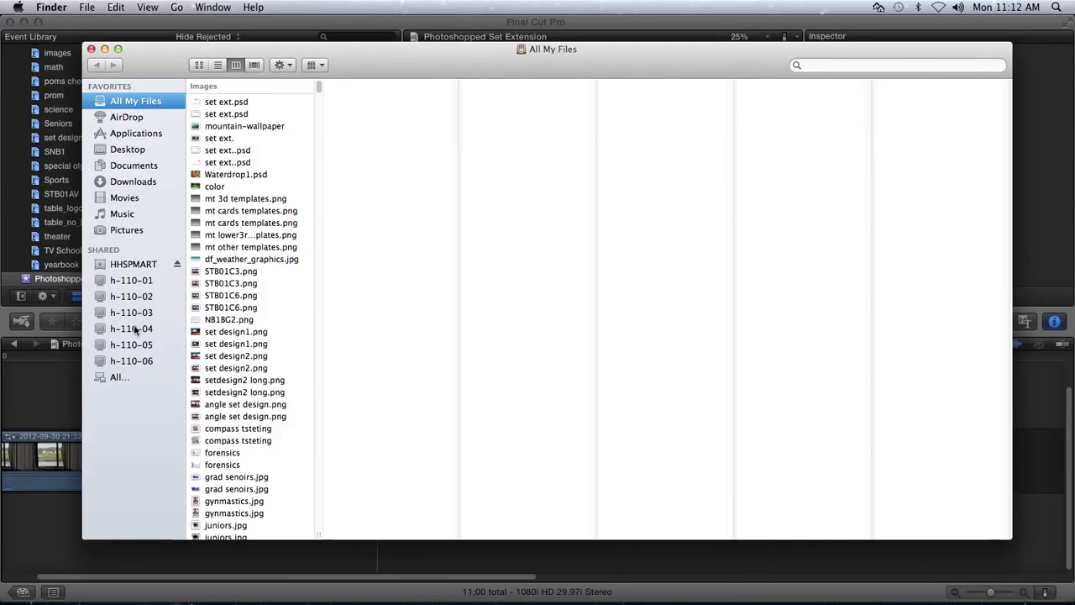
{"action": "left_click", "coordinate": [144, 141]}
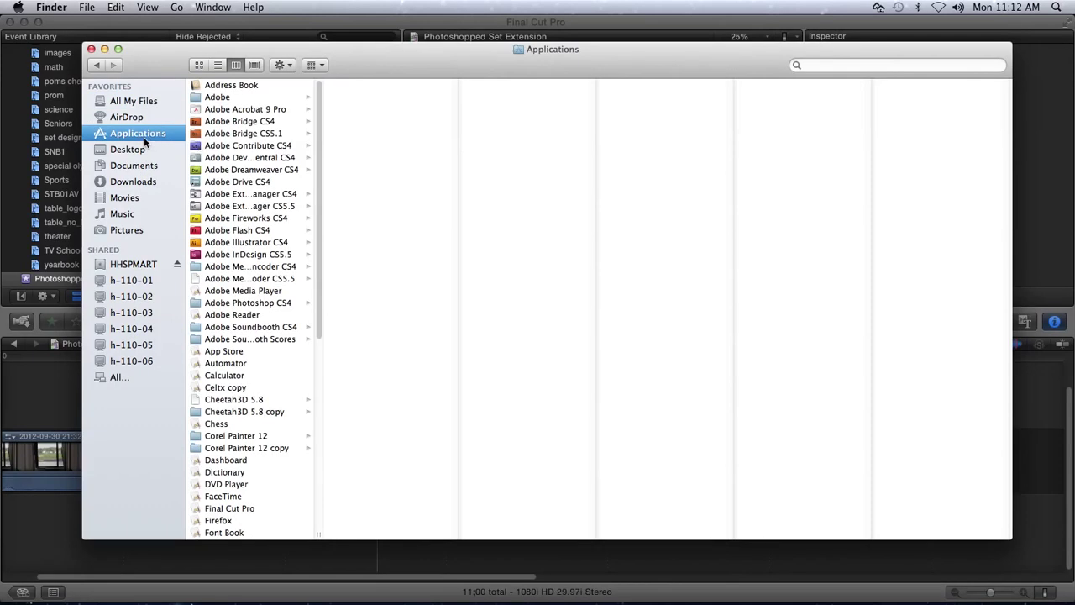
{"action": "scroll", "coordinate": [322, 175], "scroll_direction": "down", "scroll_amount": 5}
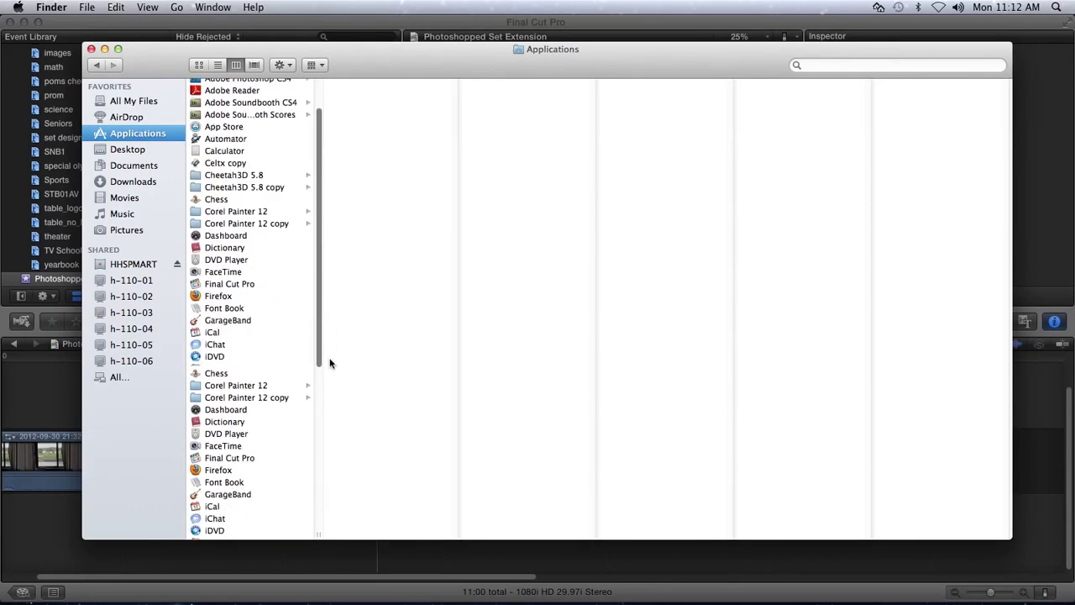
{"action": "left_click_drag", "start_coordinate": [330, 363], "coordinate": [320, 502]}
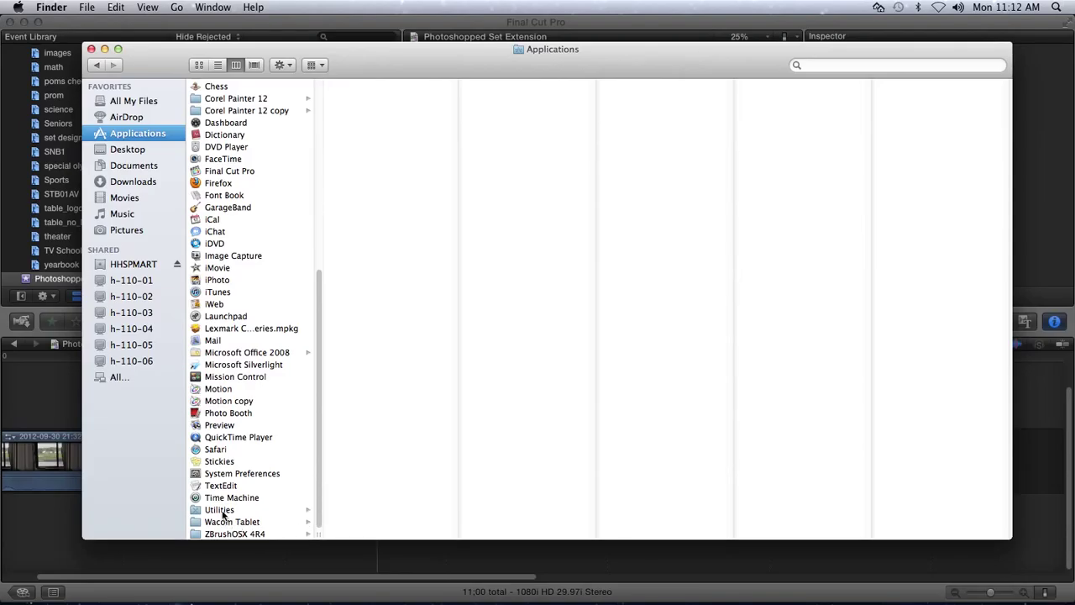
{"action": "left_click", "coordinate": [221, 510]}
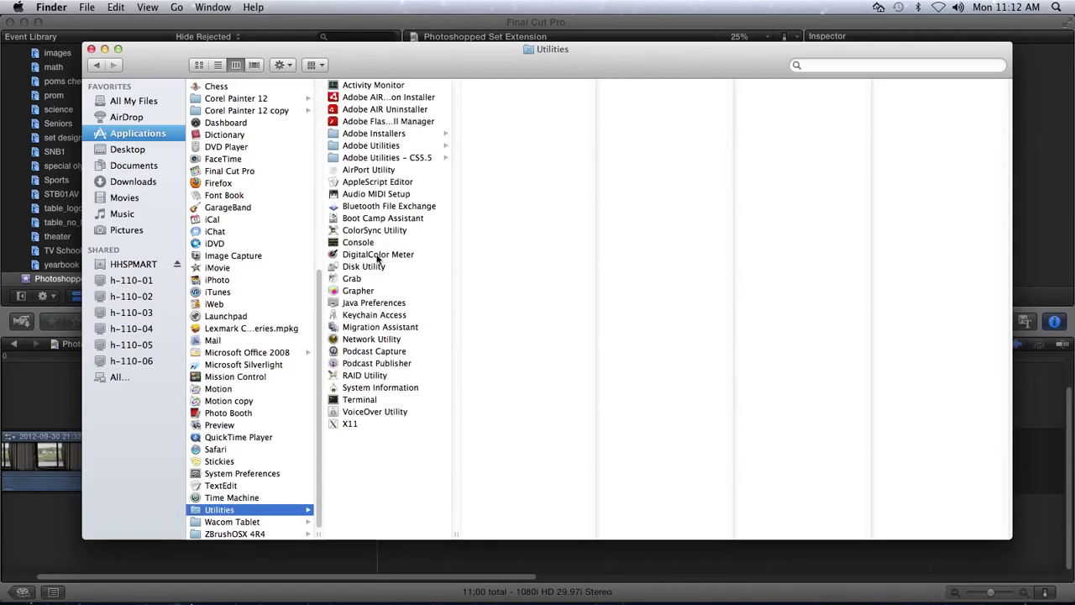
{"action": "left_click", "coordinate": [350, 279]}
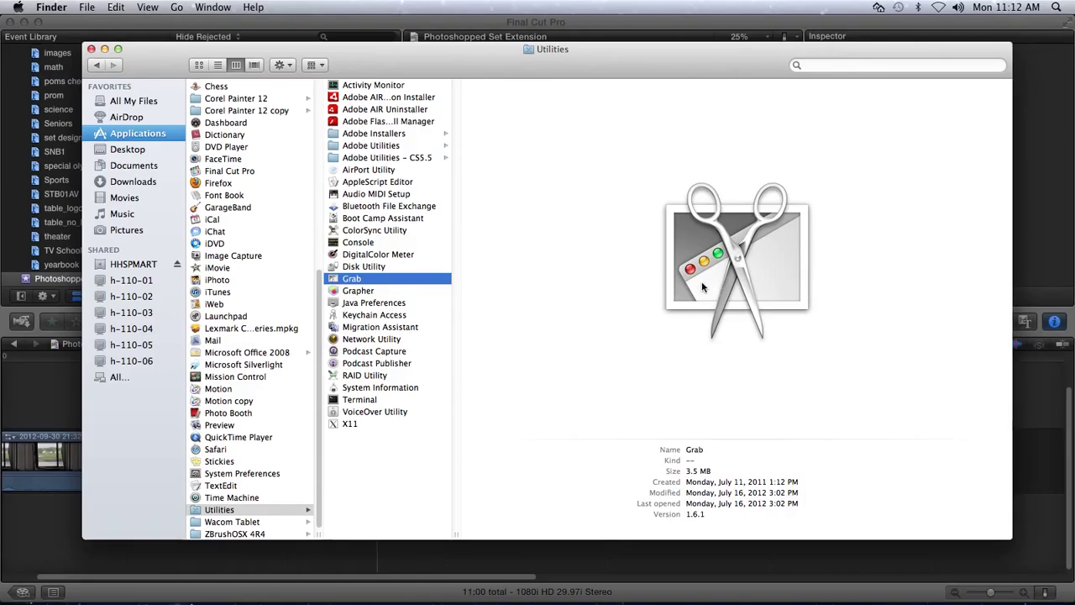
{"action": "left_click_drag", "start_coordinate": [144, 50], "coordinate": [296, 44]}
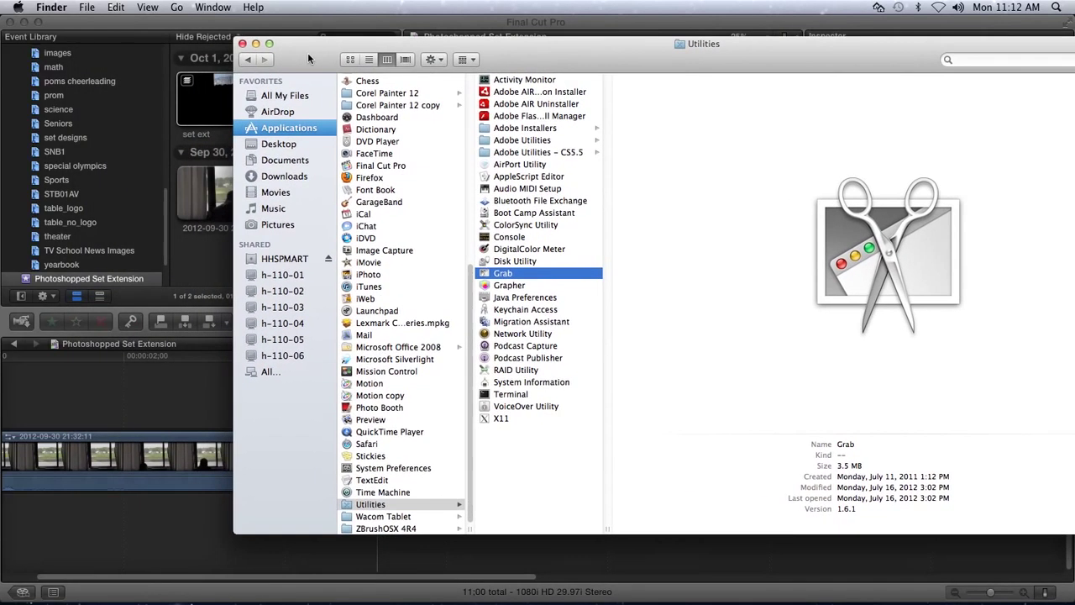
Step: Capture the viewer frame with Grab's Selection mode, then discard that first capture unsaved
{"action": "left_click", "coordinate": [243, 44]}
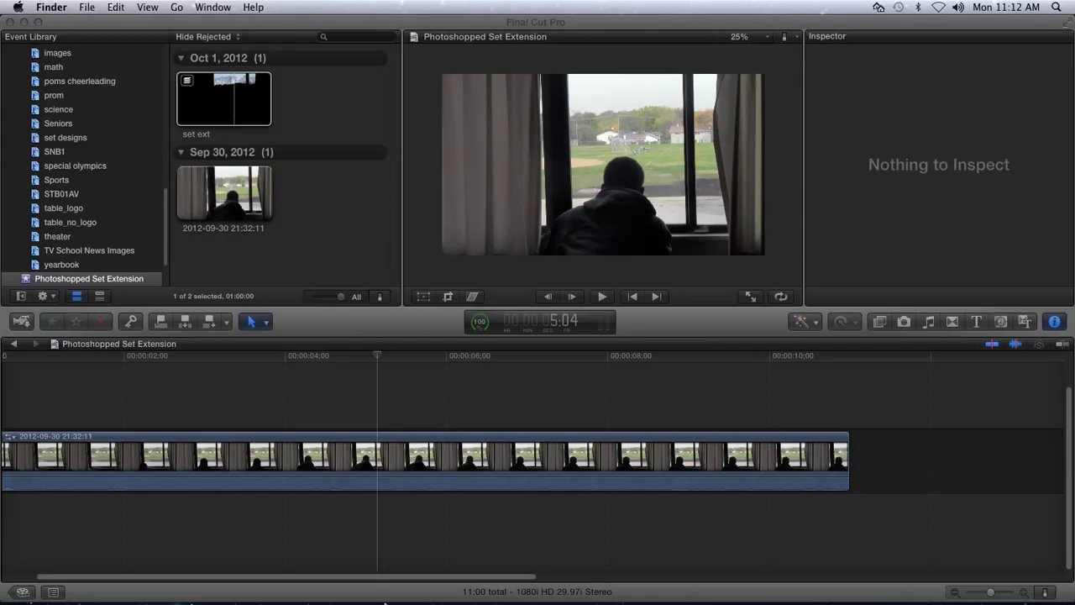
{"action": "left_click", "coordinate": [454, 588]}
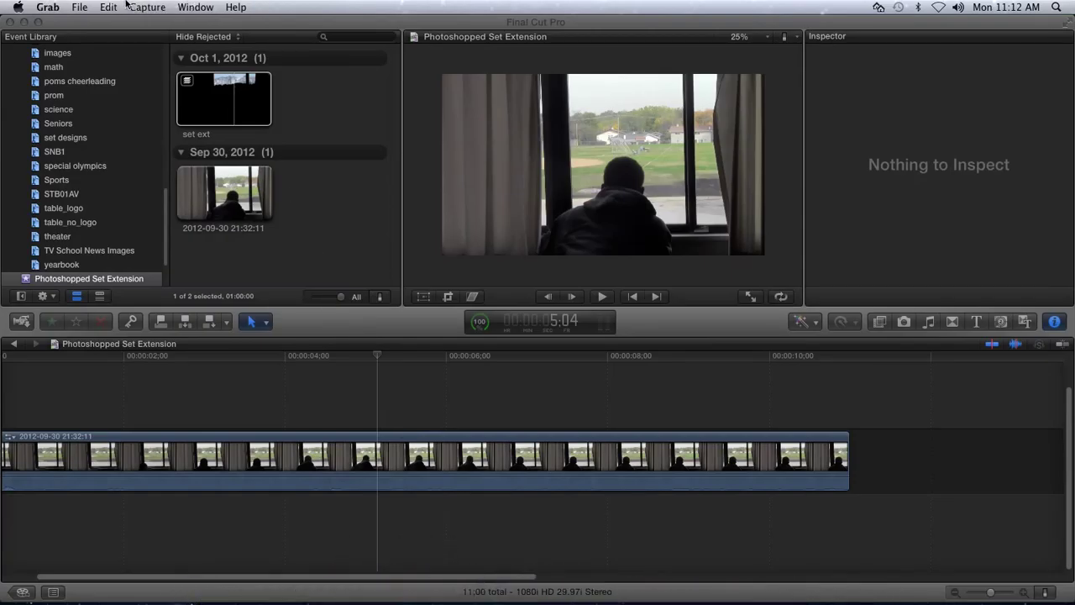
{"action": "left_click", "coordinate": [148, 7]}
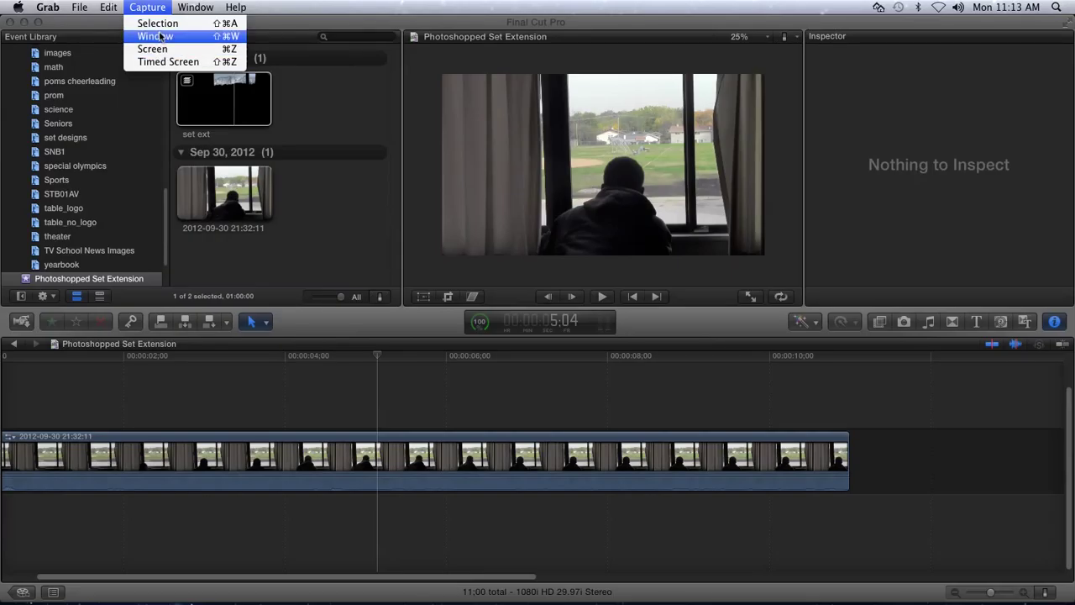
{"action": "left_click", "coordinate": [160, 25]}
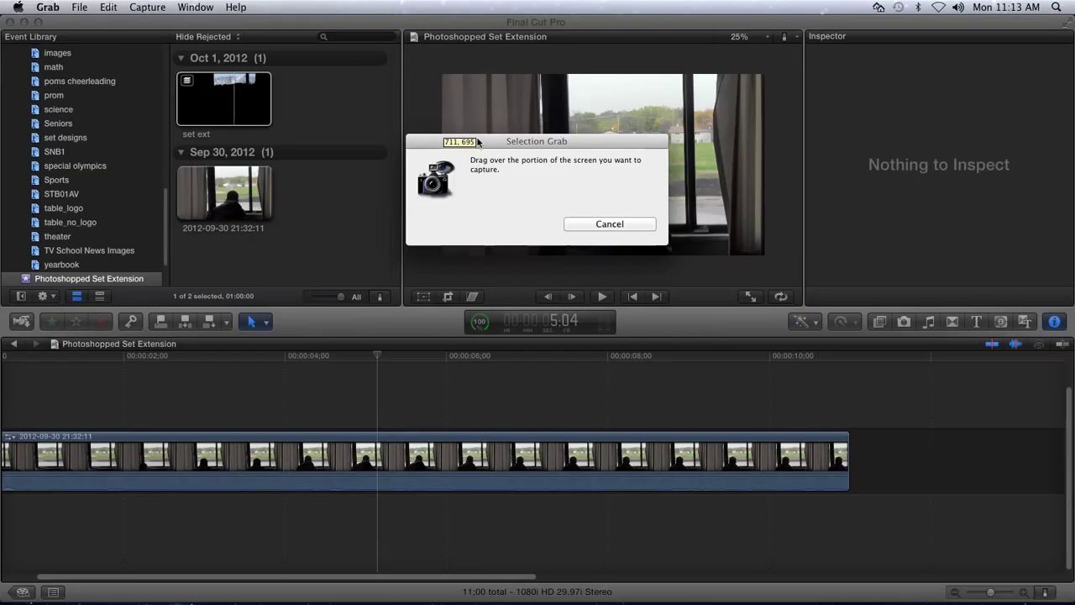
{"action": "left_click_drag", "start_coordinate": [477, 122], "coordinate": [181, 133]}
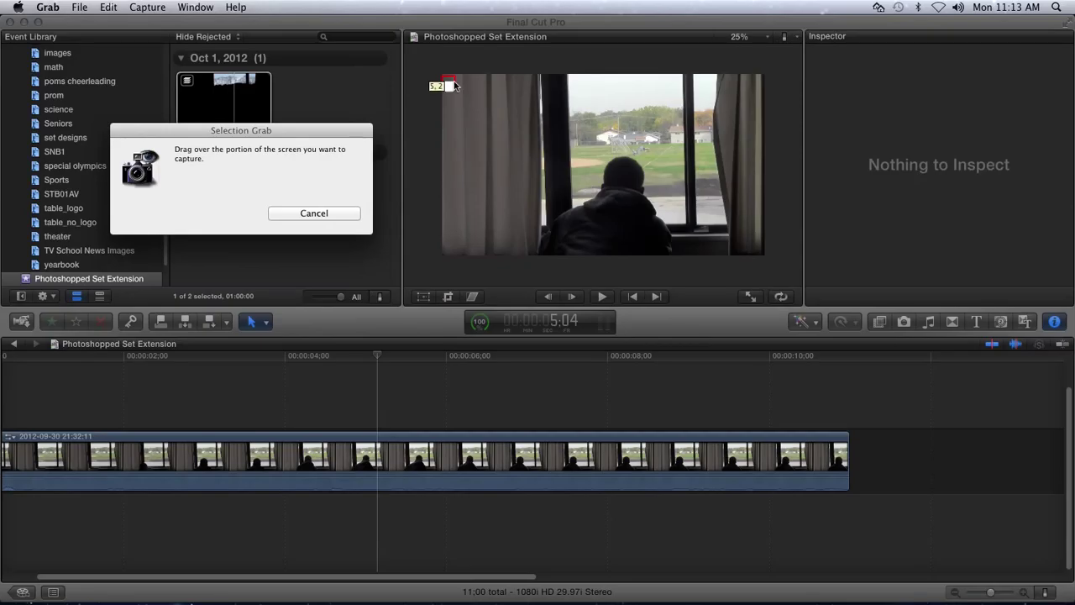
{"action": "mouse_move", "coordinate": [442, 75]}
{"action": "left_mouse_down"}
{"action": "mouse_move", "coordinate": [523, 144]}
{"action": "mouse_move", "coordinate": [680, 240]}
{"action": "left_mouse_up"}
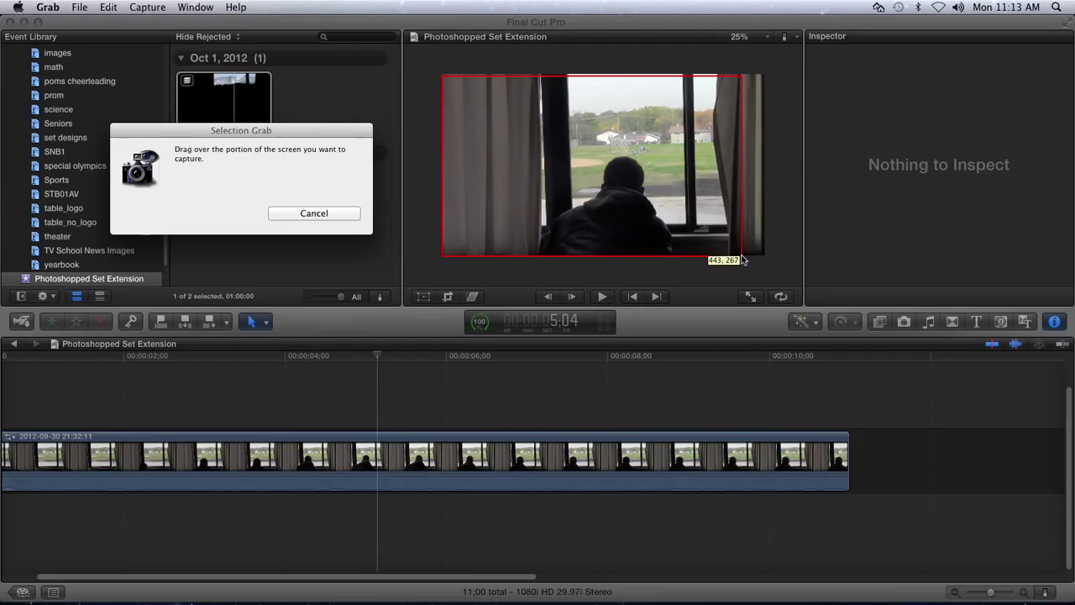
{"action": "left_click_drag", "start_coordinate": [679, 240], "coordinate": [766, 269]}
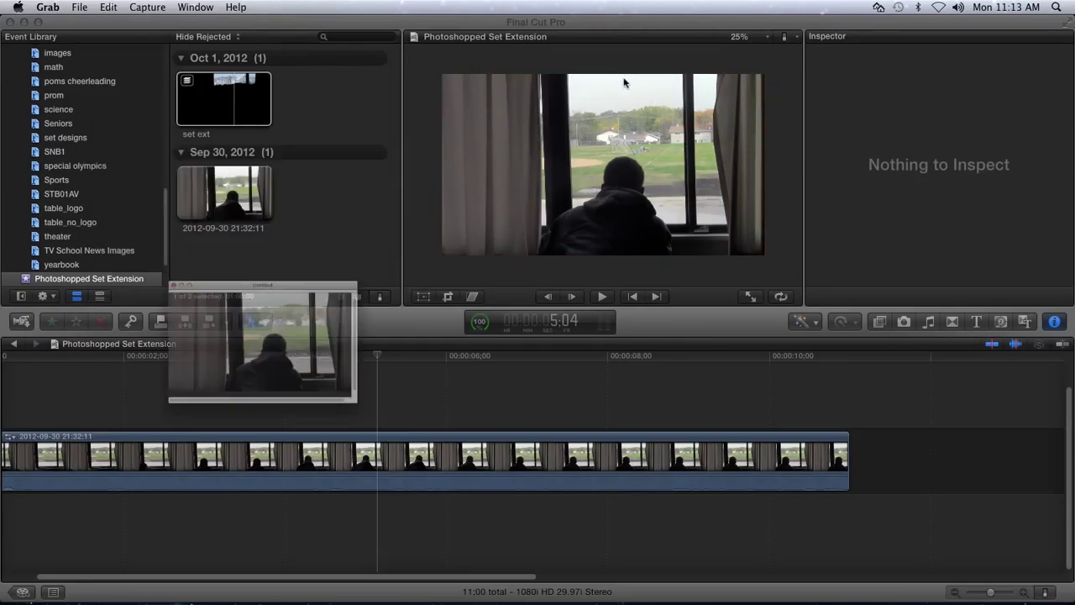
{"action": "left_click", "coordinate": [114, 246]}
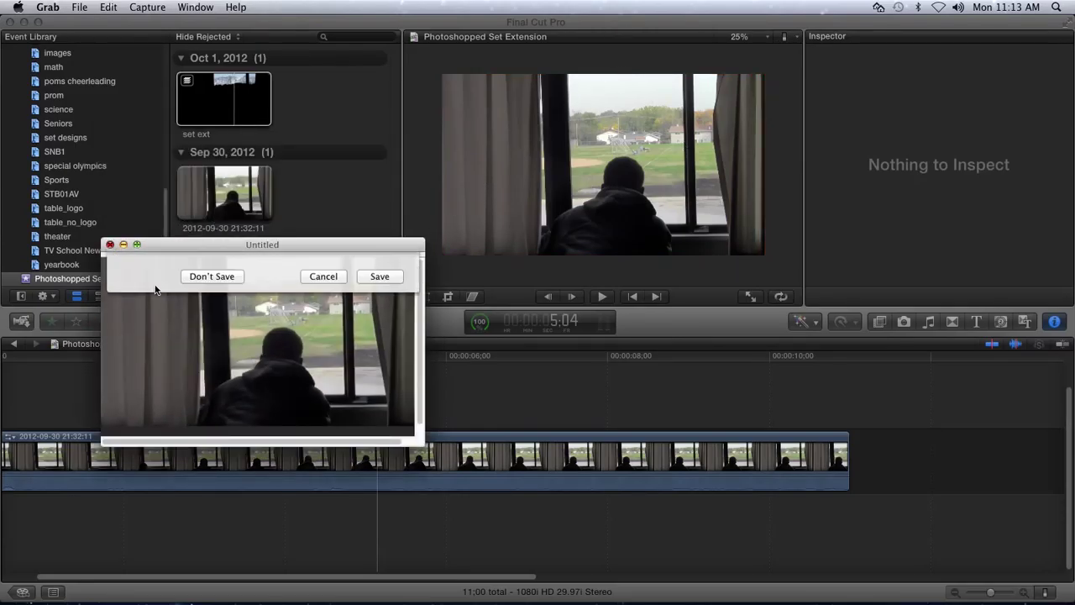
{"action": "left_click", "coordinate": [211, 378]}
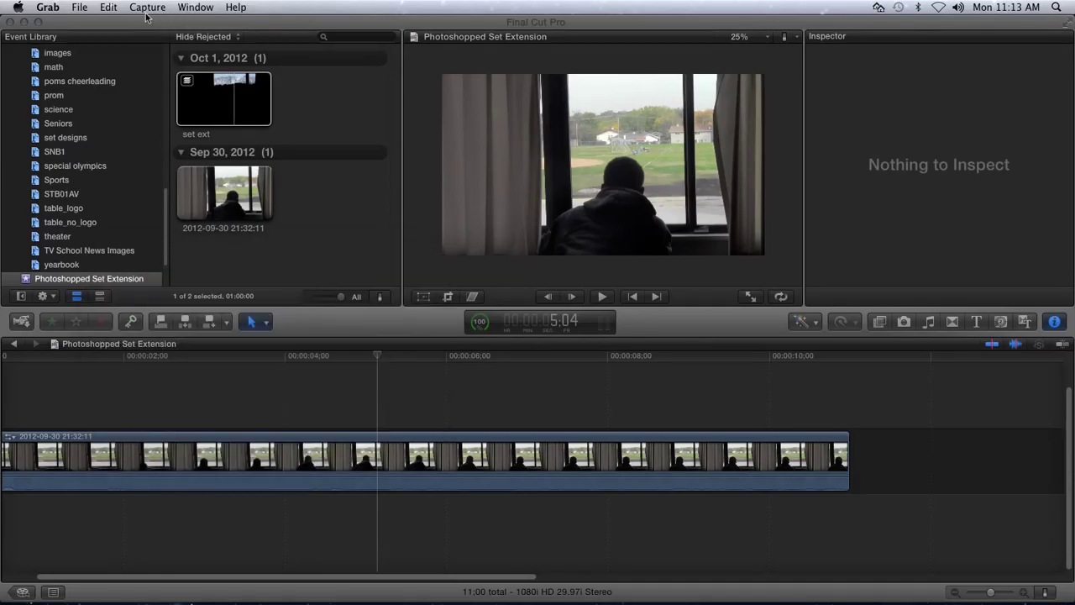
Step: Recapture the whole viewer image as a new Grab selection screenshot
{"action": "left_click", "coordinate": [147, 8]}
{"action": "left_click", "coordinate": [151, 24]}
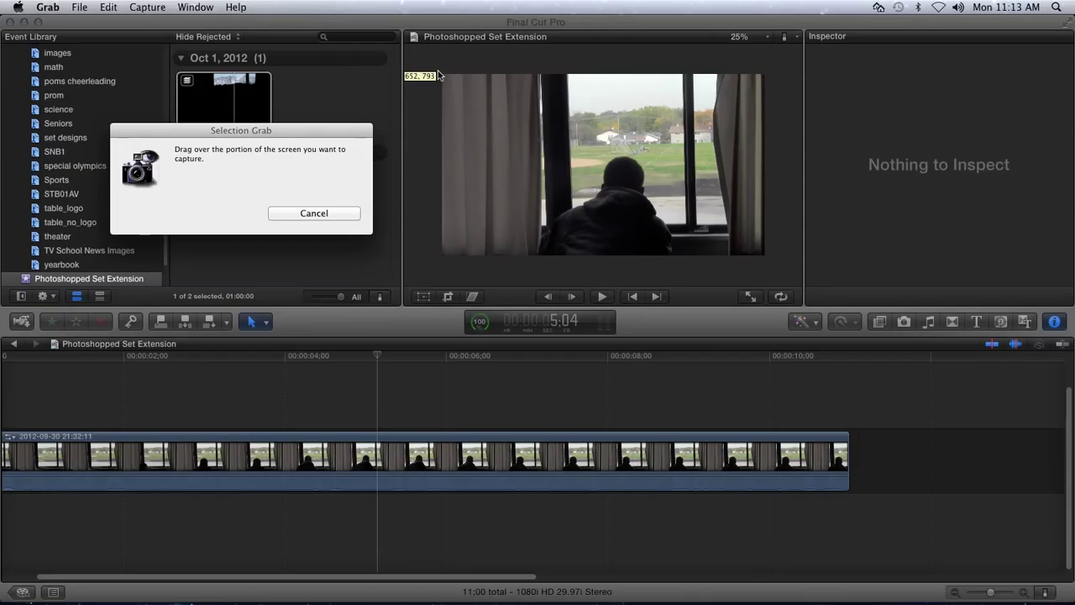
{"action": "left_click_drag", "start_coordinate": [437, 74], "coordinate": [760, 256]}
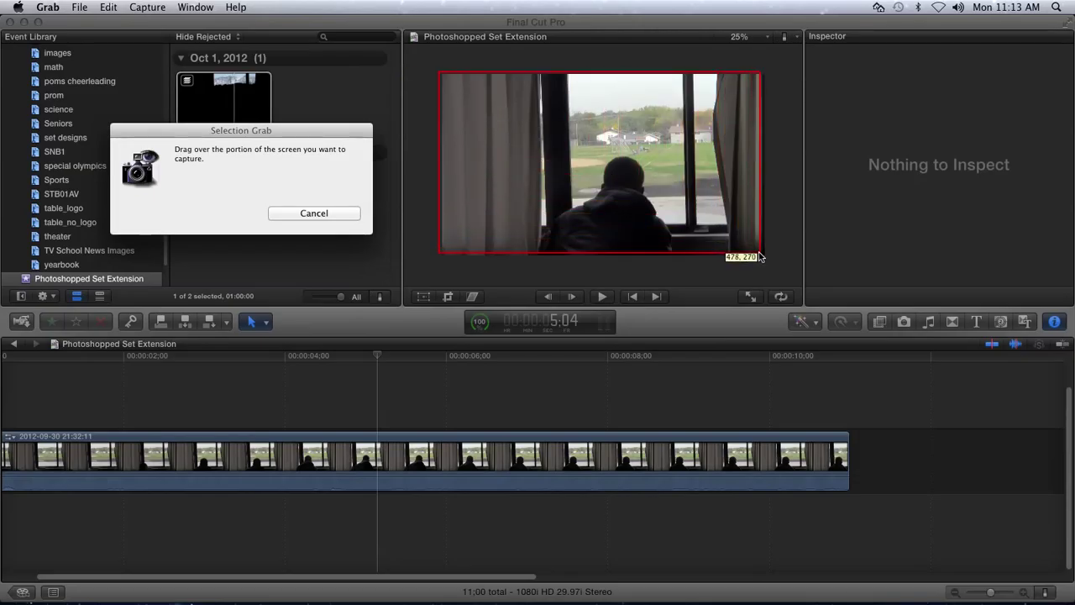
{"action": "left_click_drag", "start_coordinate": [760, 256], "coordinate": [761, 257]}
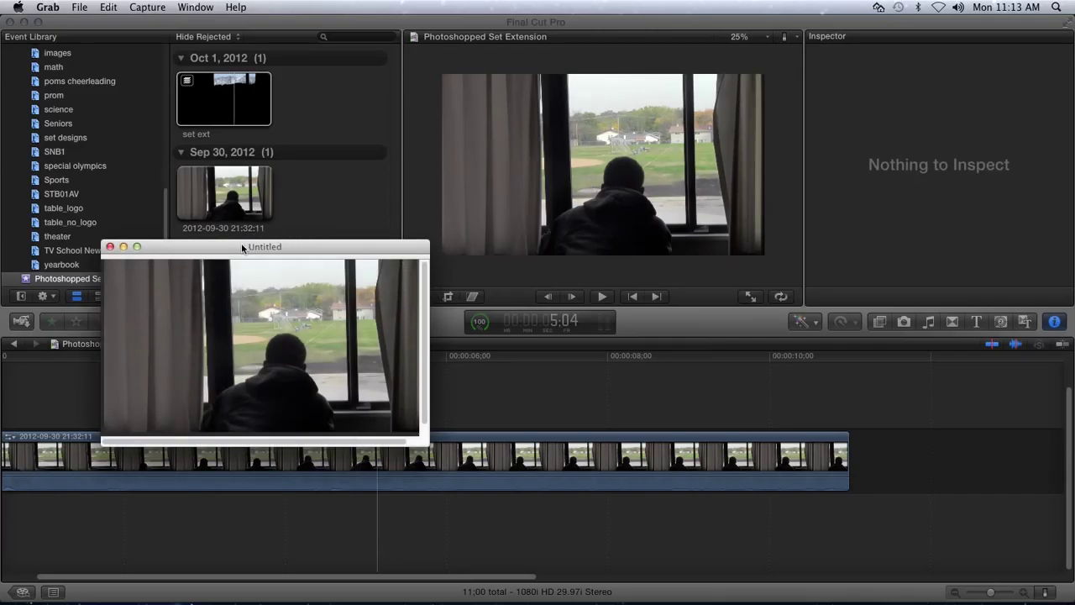
Step: Save the Grab capture to Pictures as 'set ext2' and move its window aside
{"action": "left_click", "coordinate": [80, 12]}
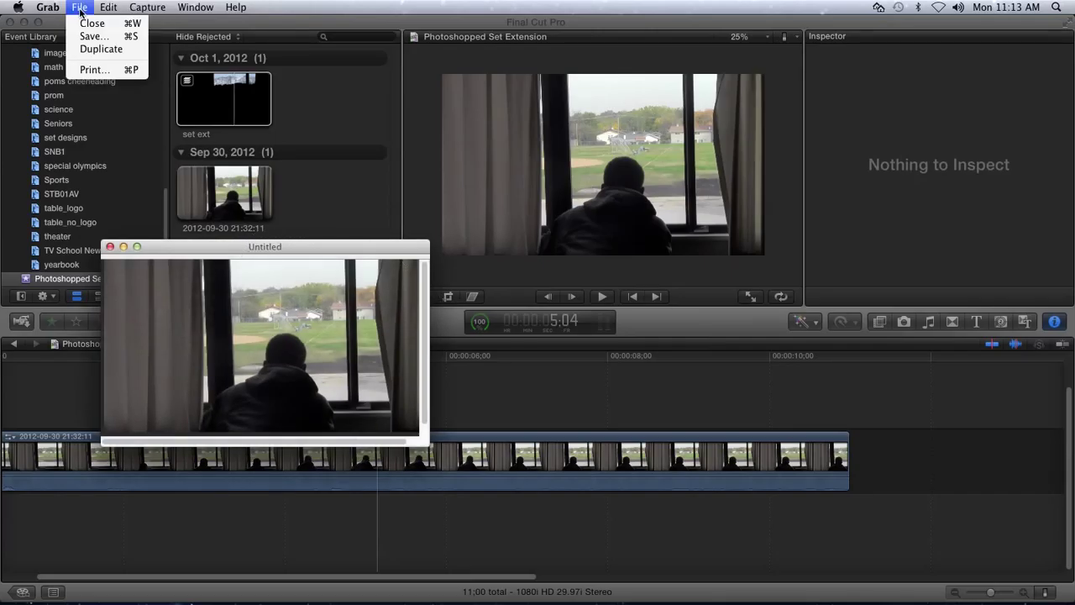
{"action": "left_click", "coordinate": [90, 39]}
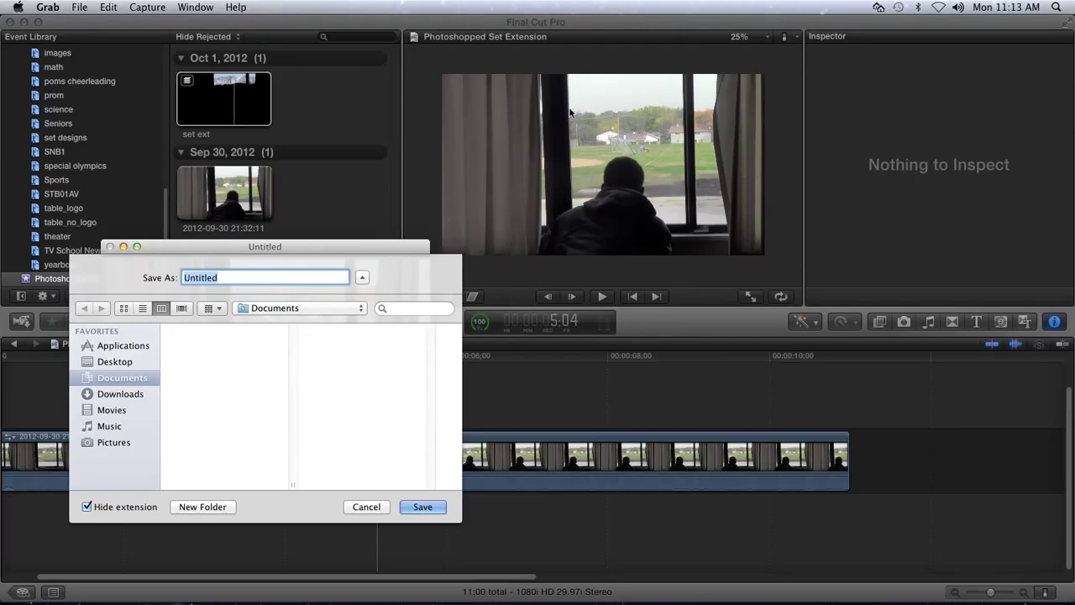
{"action": "left_click", "coordinate": [115, 442]}
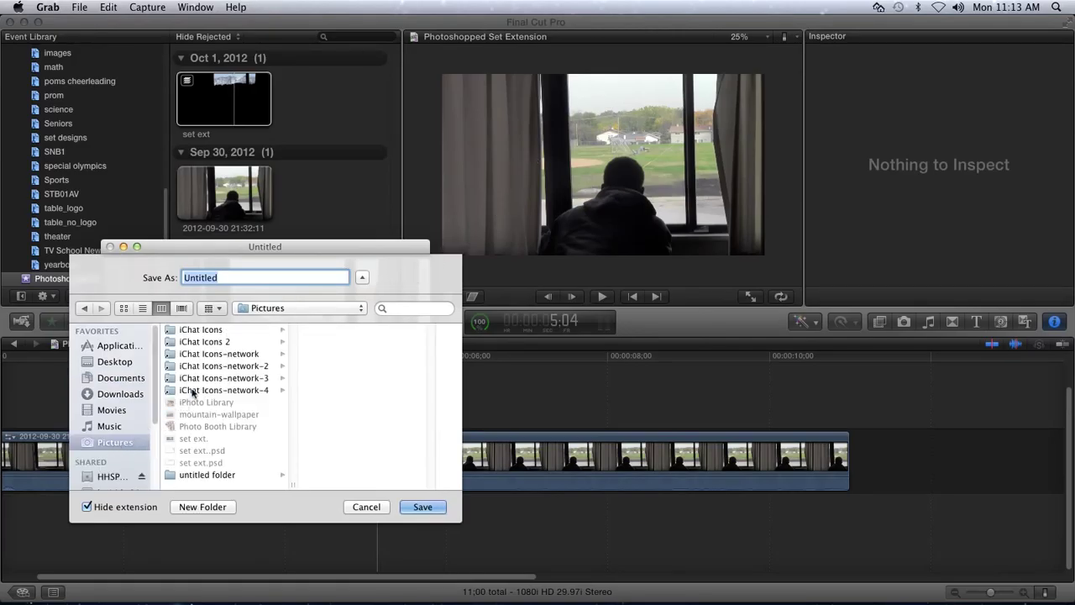
{"action": "left_click", "coordinate": [189, 441]}
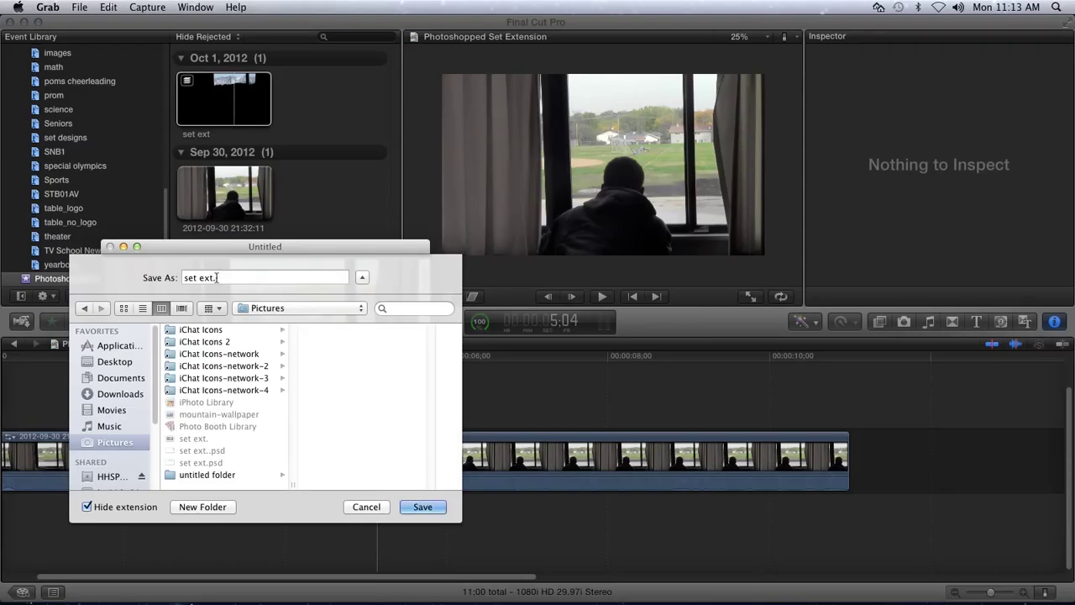
{"action": "left_click", "coordinate": [215, 277]}
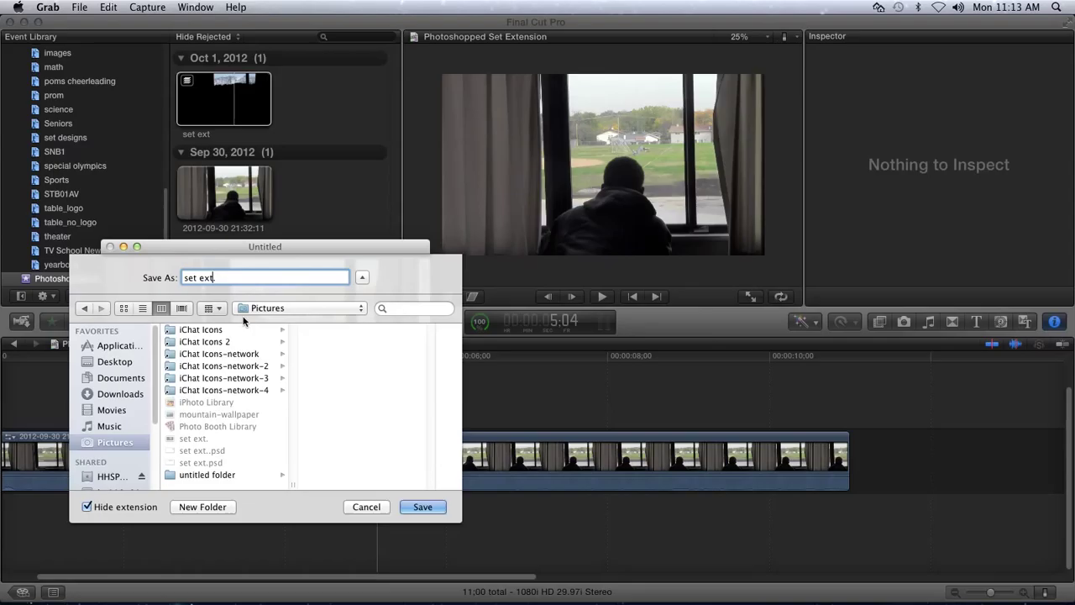
{"action": "type", "text": "2."}
{"action": "left_click", "coordinate": [421, 507]}
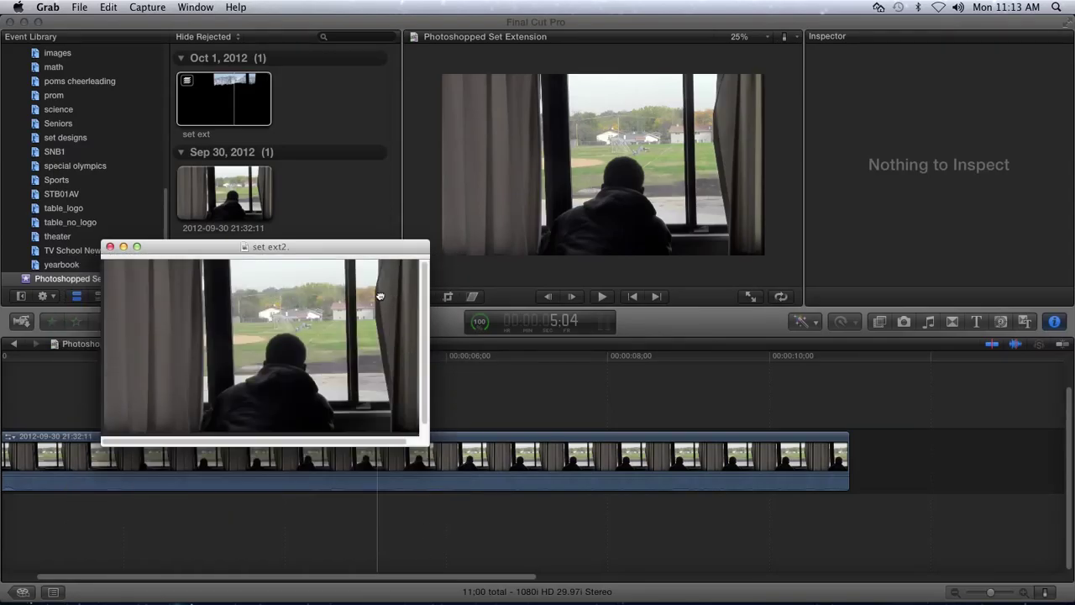
{"action": "left_click_drag", "start_coordinate": [342, 250], "coordinate": [401, 188]}
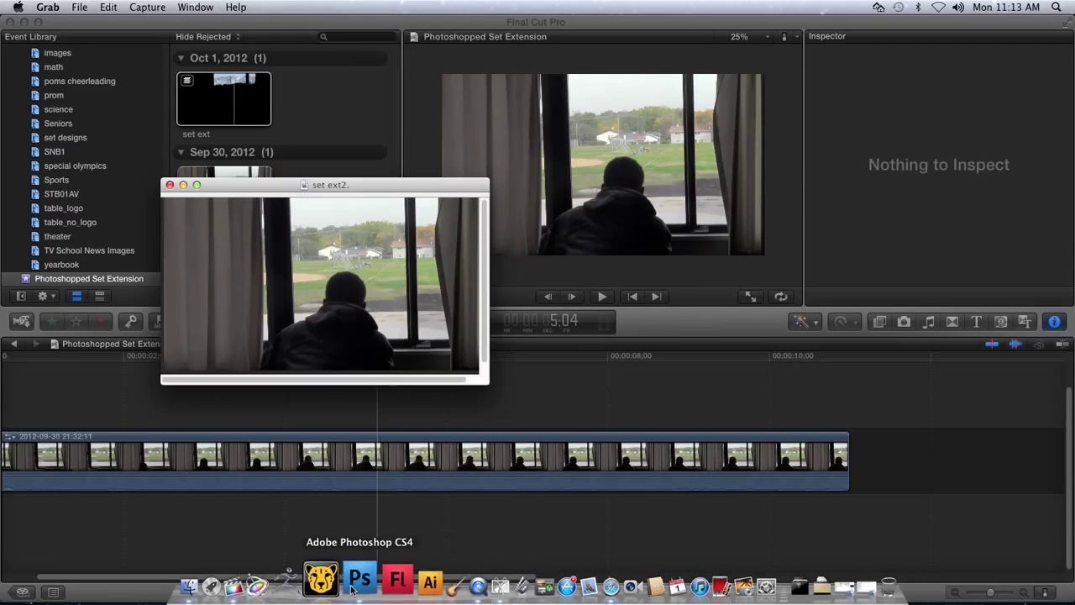
{"action": "left_click", "coordinate": [578, 588]}
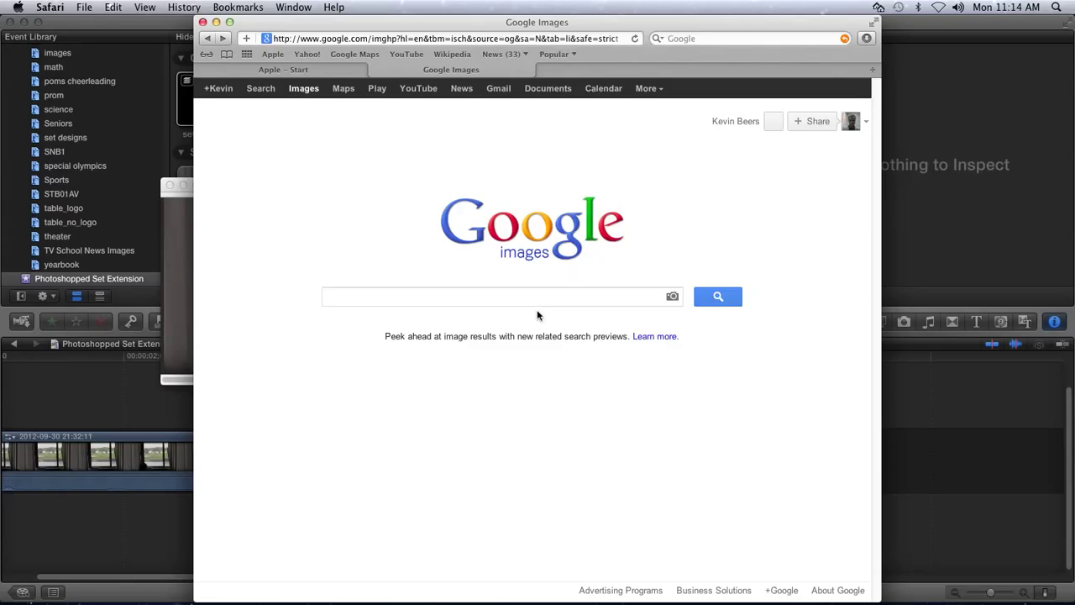
{"action": "type", "text": "mount"}
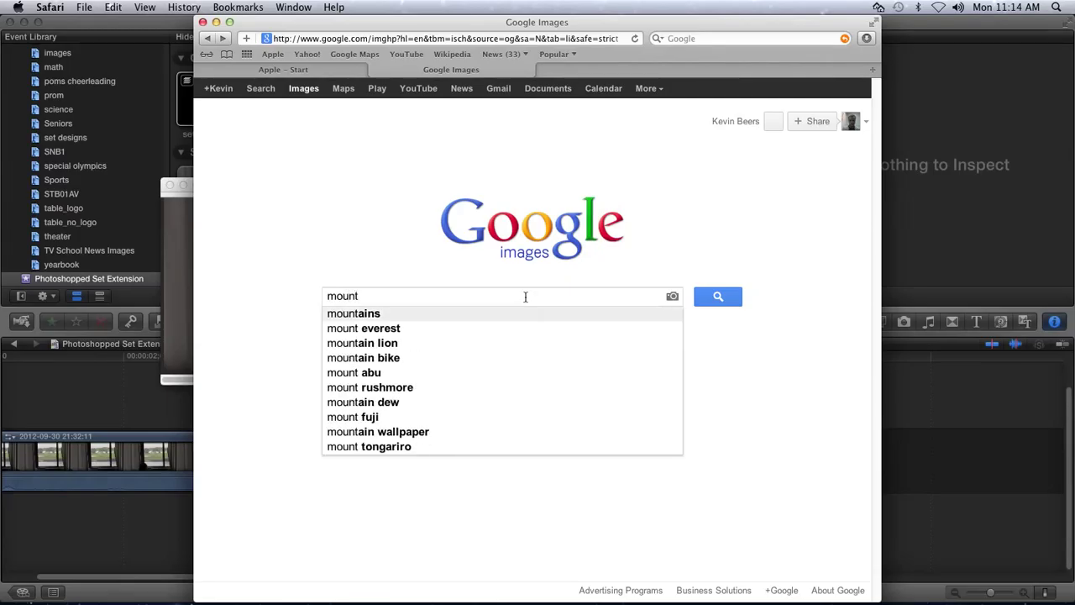
{"action": "left_click", "coordinate": [383, 314]}
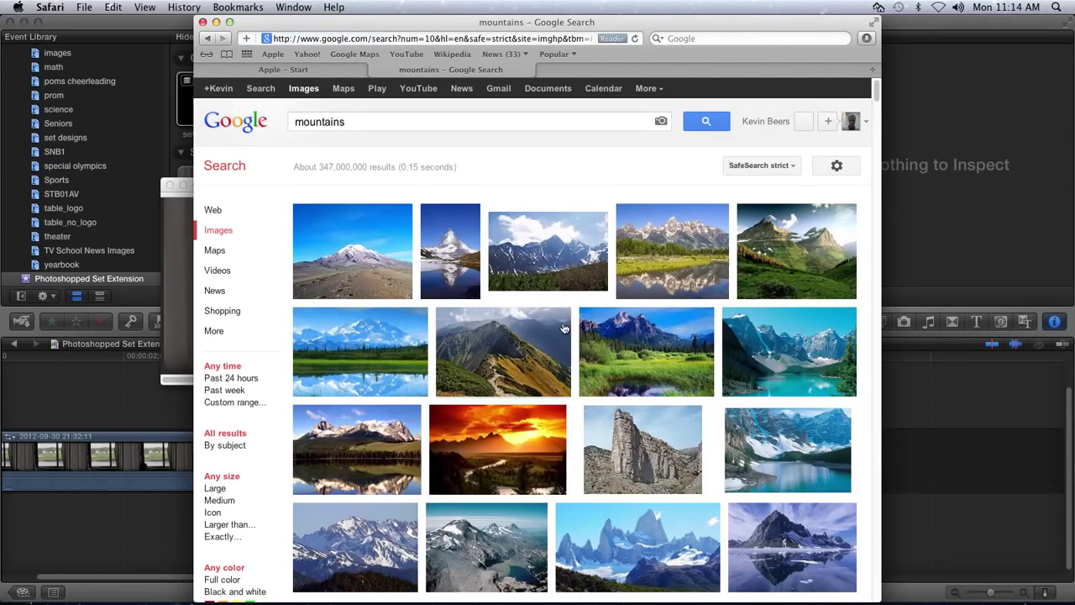
{"action": "scroll", "coordinate": [662, 415], "scroll_direction": "down", "scroll_amount": 2}
{"action": "scroll", "coordinate": [659, 416], "scroll_direction": "down", "scroll_amount": 3}
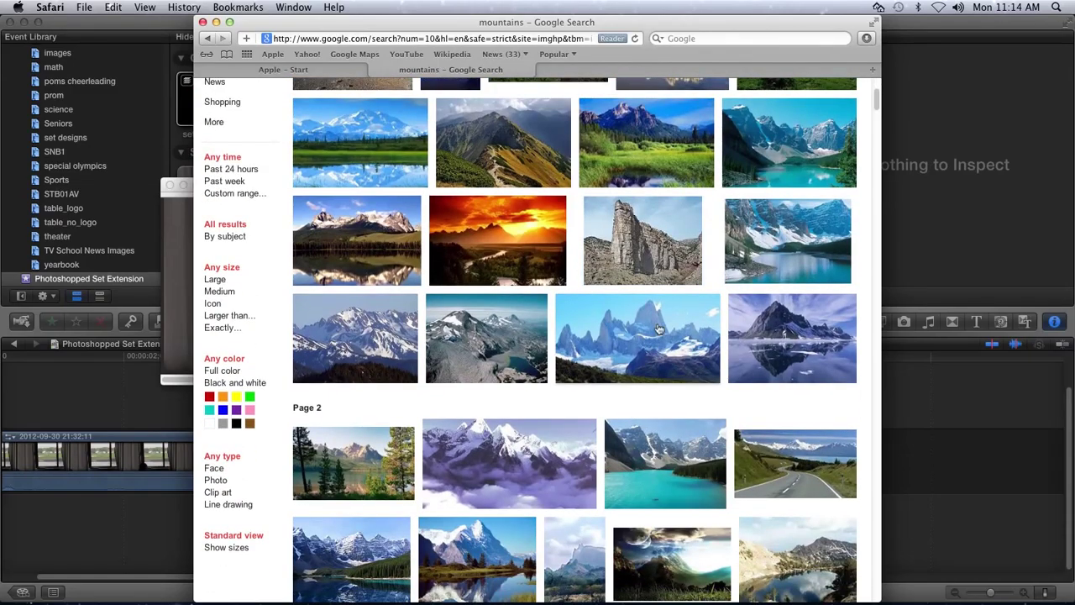
{"action": "left_click", "coordinate": [480, 462]}
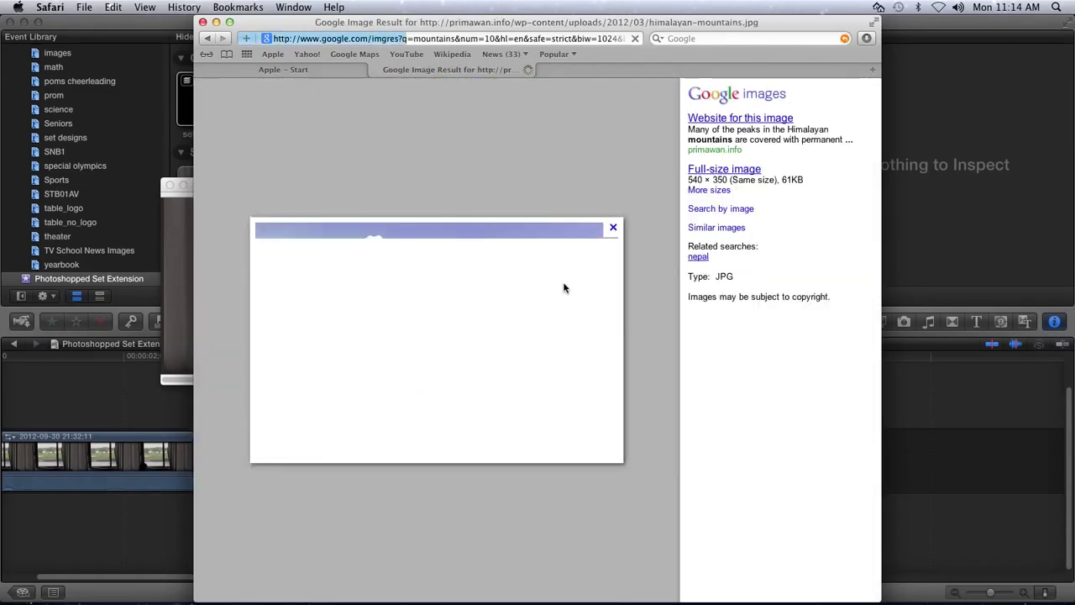
{"action": "right_click", "coordinate": [431, 309]}
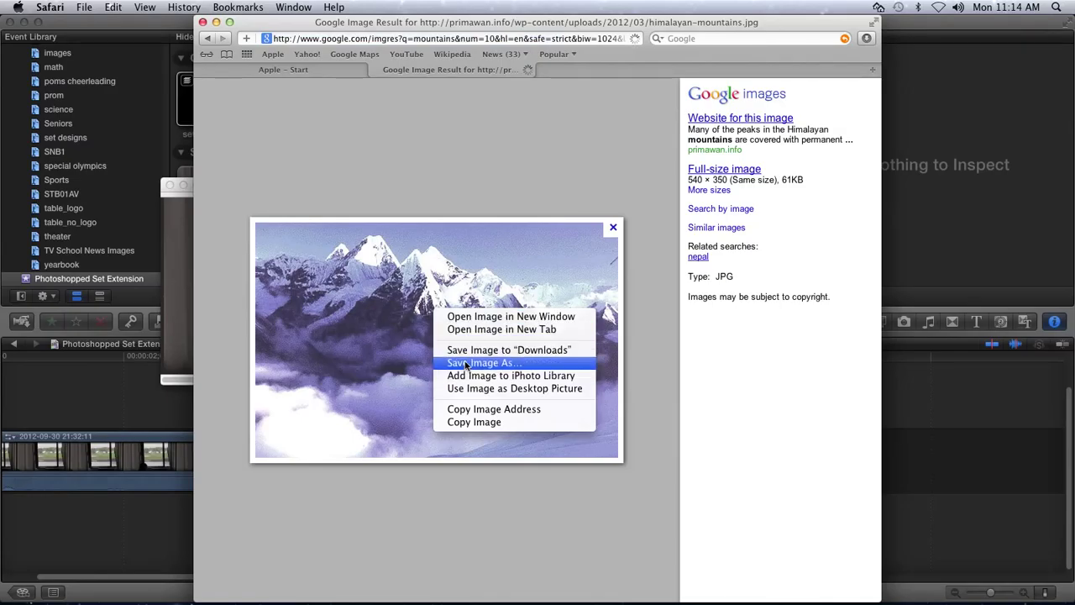
{"action": "left_click", "coordinate": [620, 195]}
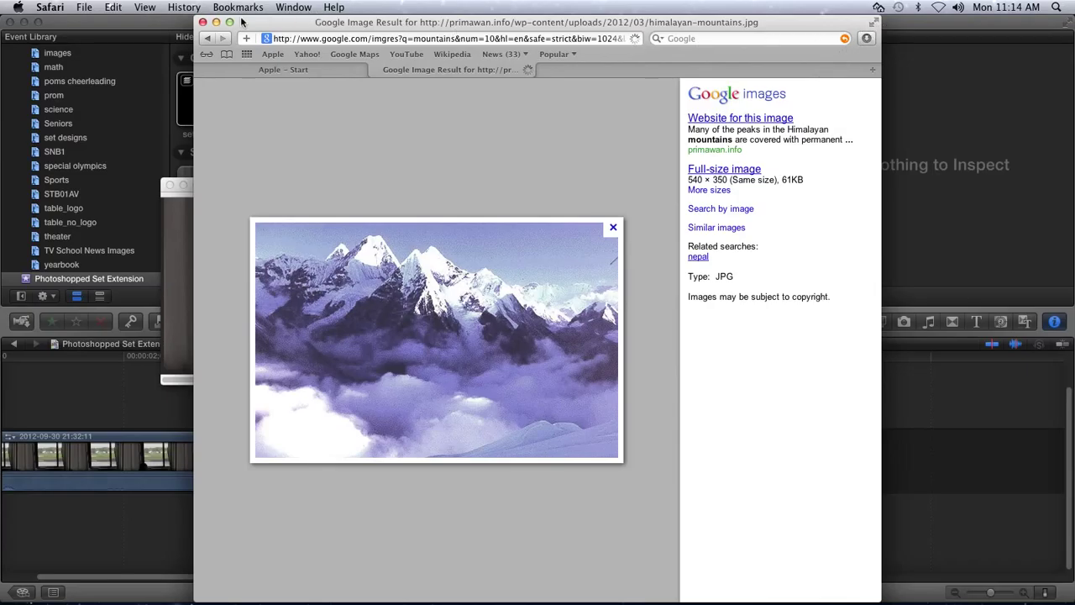
{"action": "left_click", "coordinate": [203, 23]}
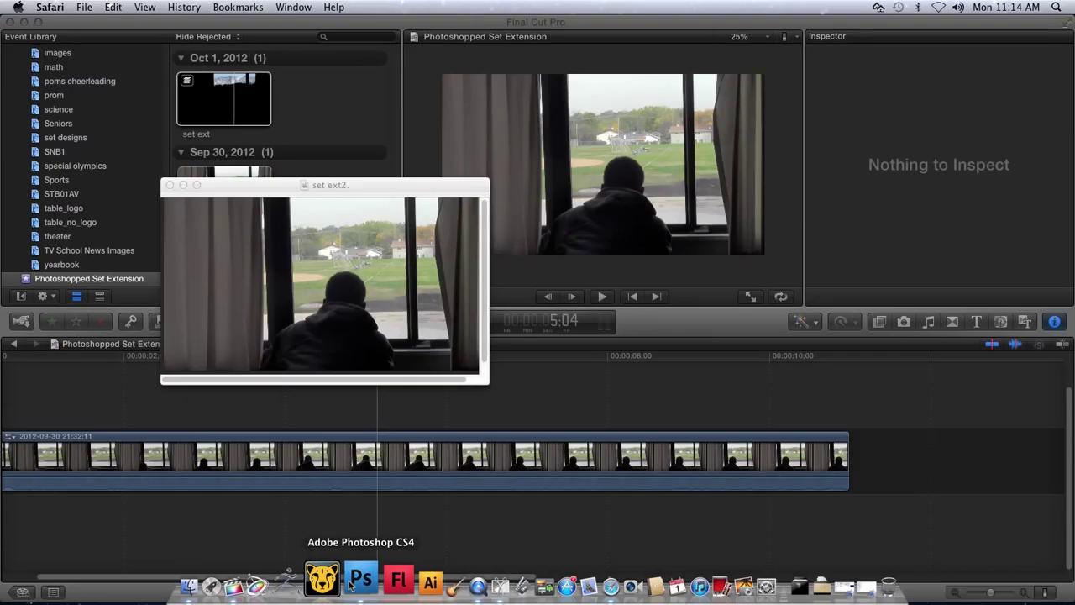
Step: In Photoshop's set ext.psd, show Layer 0's window photo and hide Layer 1's mountain overlay
{"action": "left_click", "coordinate": [356, 579]}
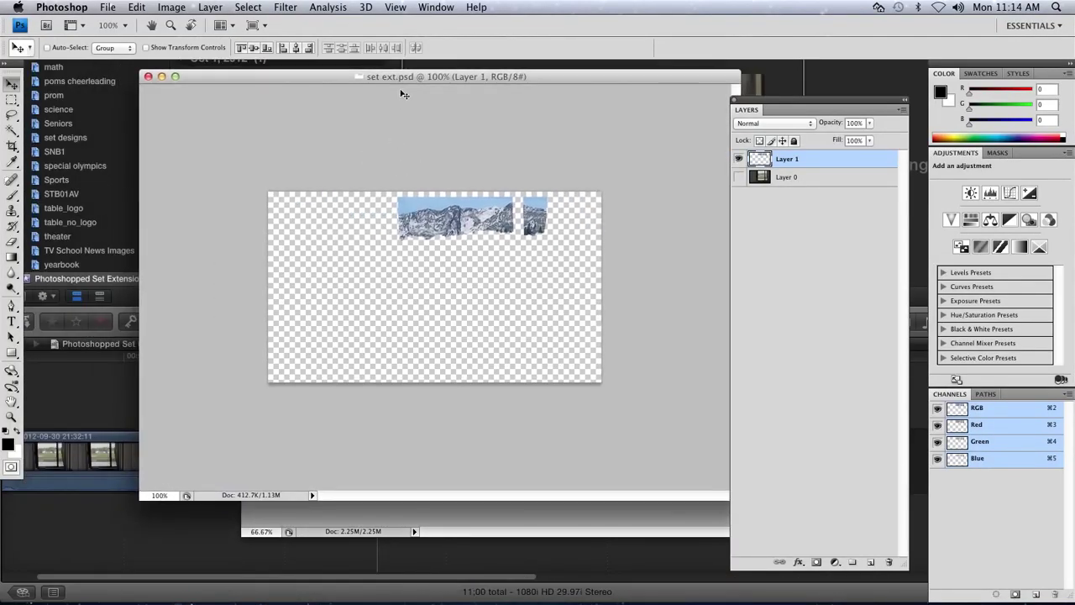
{"action": "left_click_drag", "start_coordinate": [395, 76], "coordinate": [361, 95]}
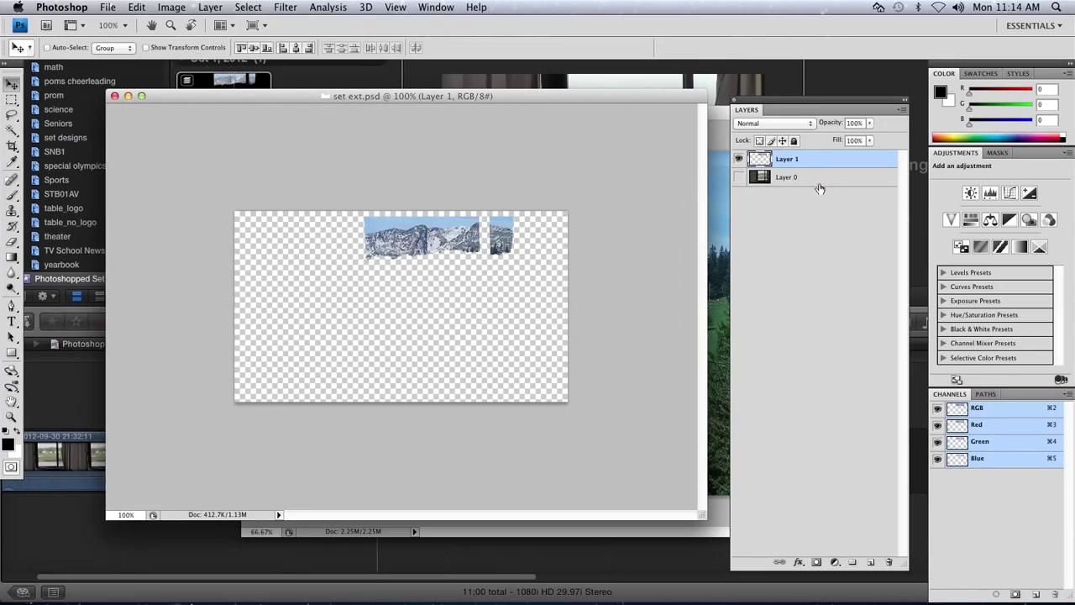
{"action": "left_click", "coordinate": [738, 176]}
{"action": "left_click", "coordinate": [739, 159]}
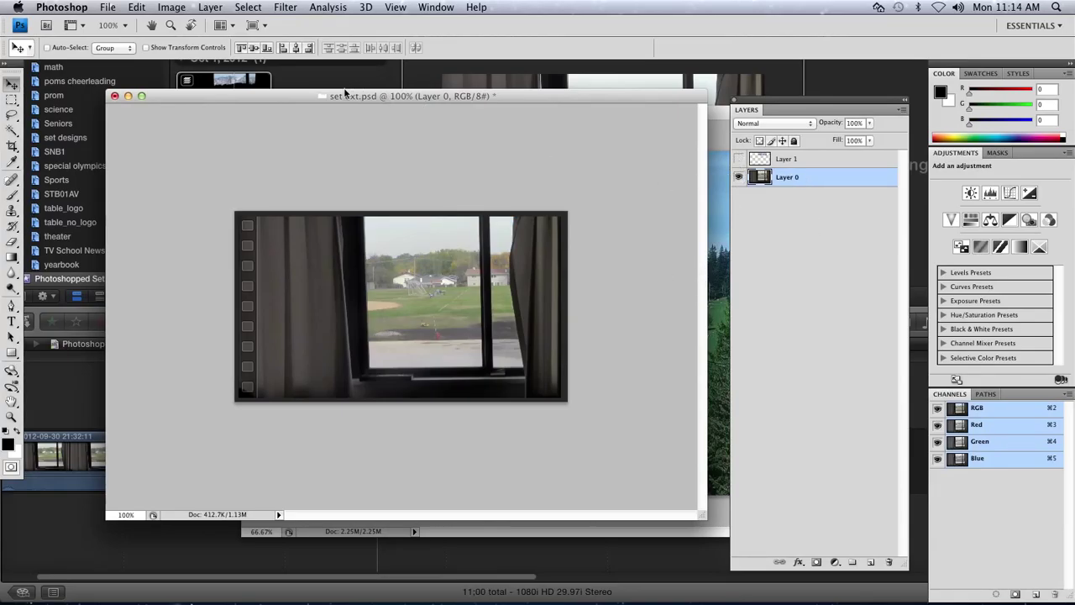
Step: Open mountain-wallpaper.jpg alongside set ext.psd
{"action": "left_click", "coordinate": [106, 8]}
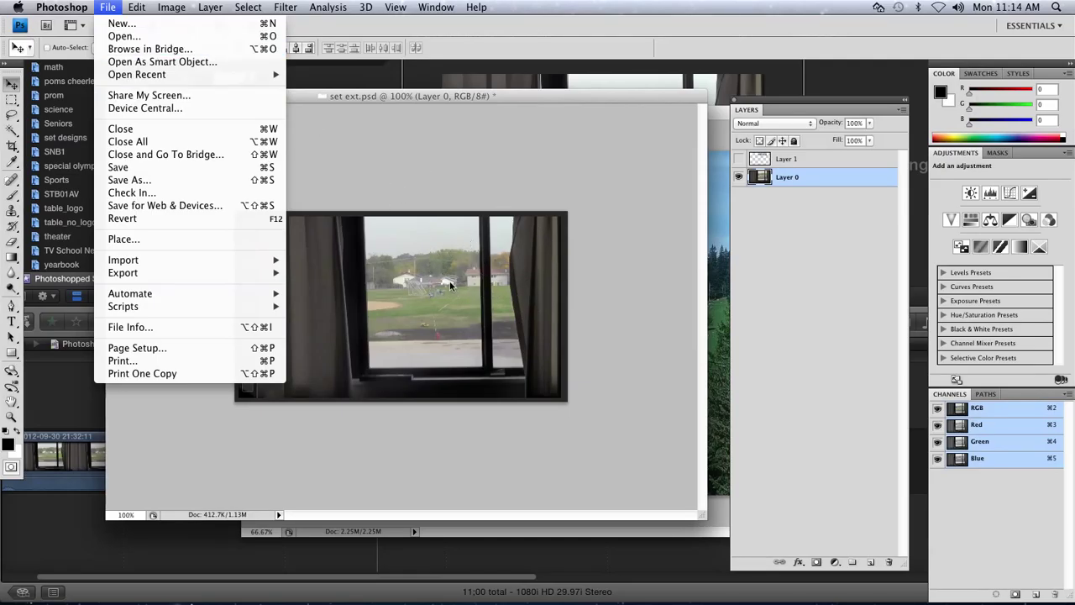
{"action": "left_click", "coordinate": [610, 221]}
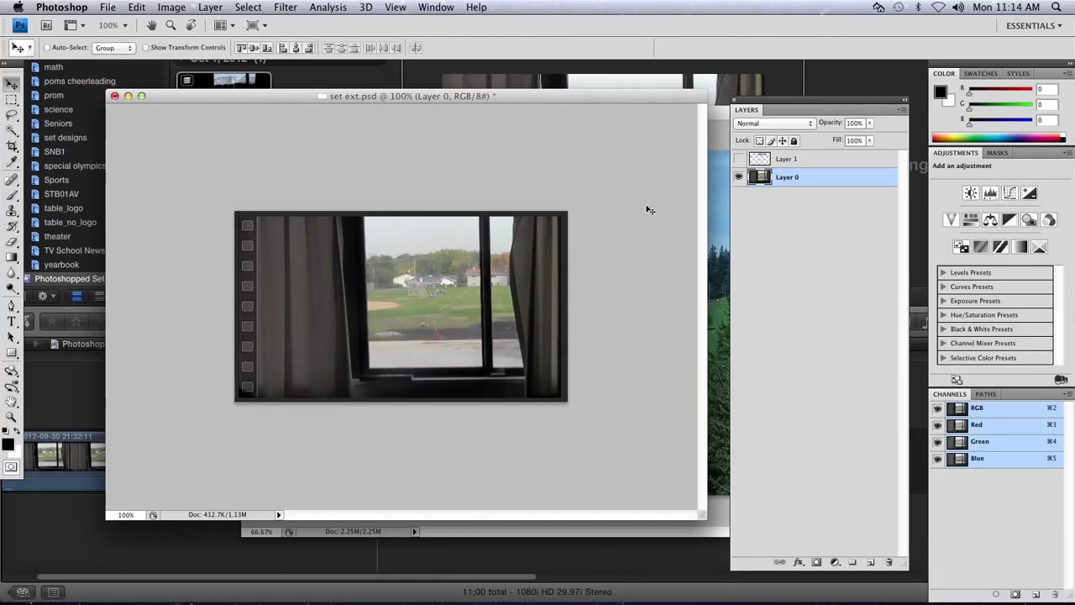
{"action": "left_click", "coordinate": [107, 10]}
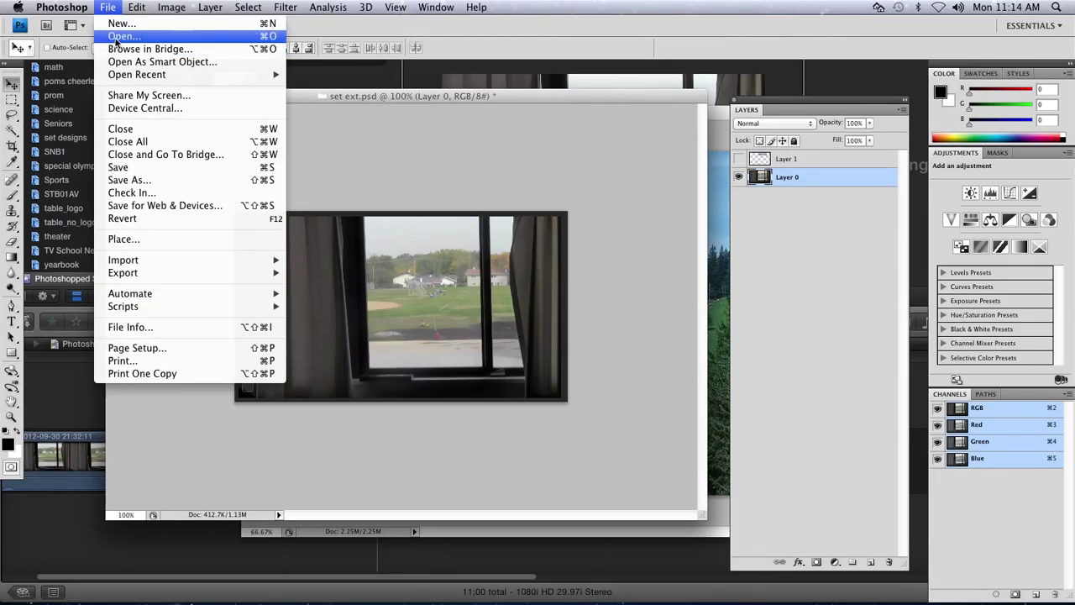
{"action": "left_click", "coordinate": [117, 42]}
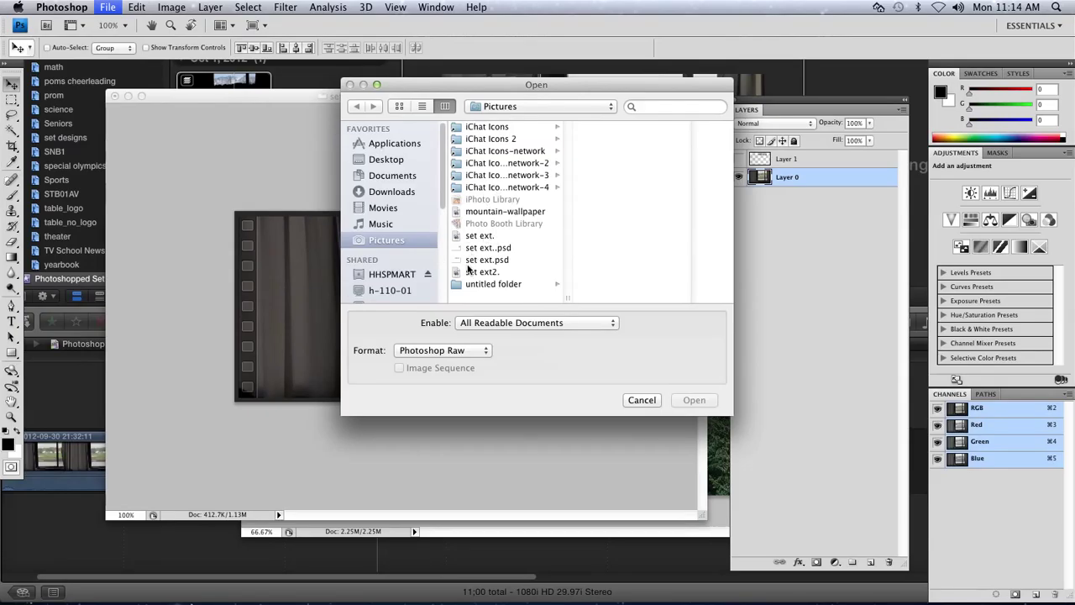
{"action": "left_click", "coordinate": [479, 212]}
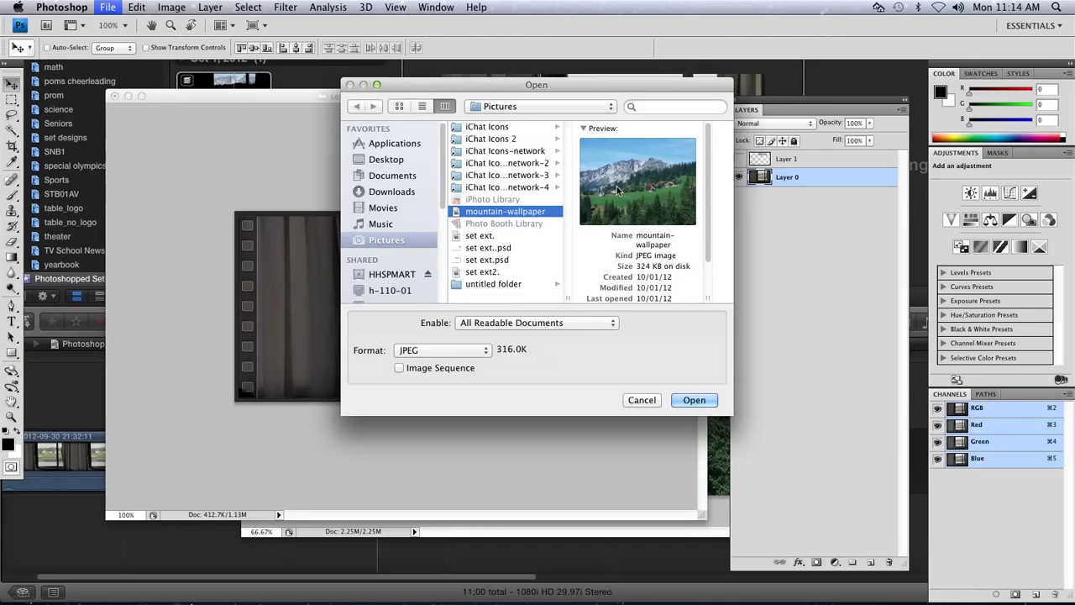
{"action": "left_click", "coordinate": [693, 401]}
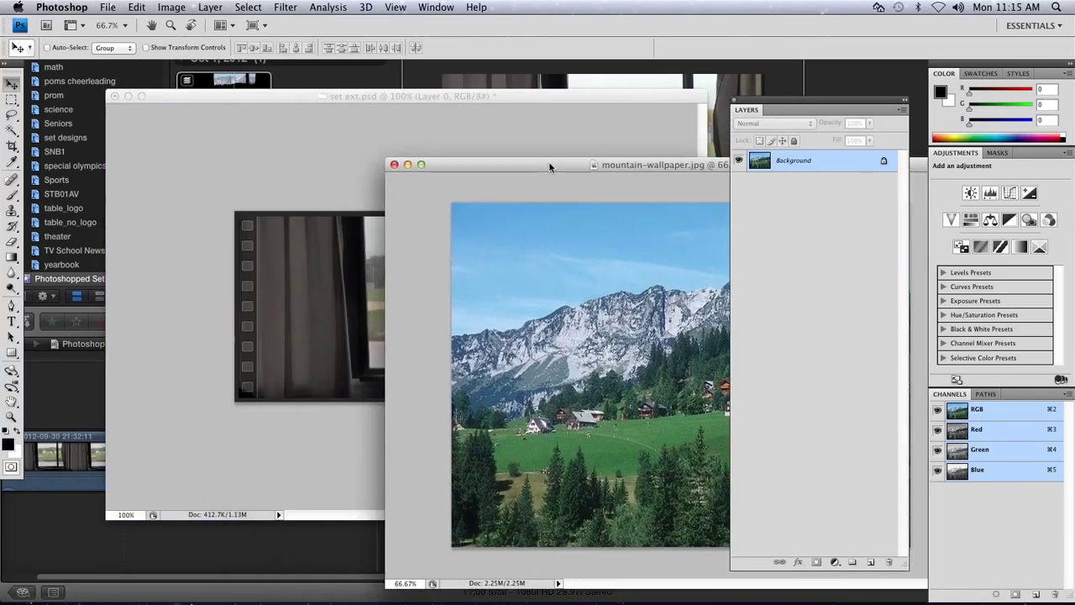
{"action": "left_click_drag", "start_coordinate": [405, 113], "coordinate": [566, 181]}
{"action": "left_click", "coordinate": [298, 187]}
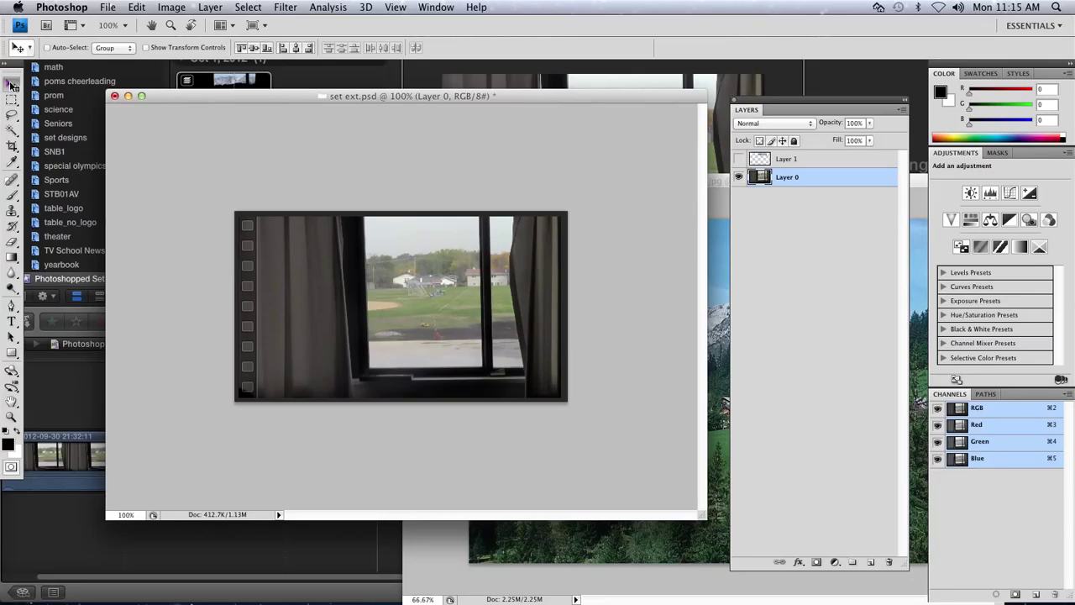
Step: Copy the mountain-wallpaper photo into set ext.psd as Layer 2 and nudge it up-left
{"action": "left_click", "coordinate": [717, 303]}
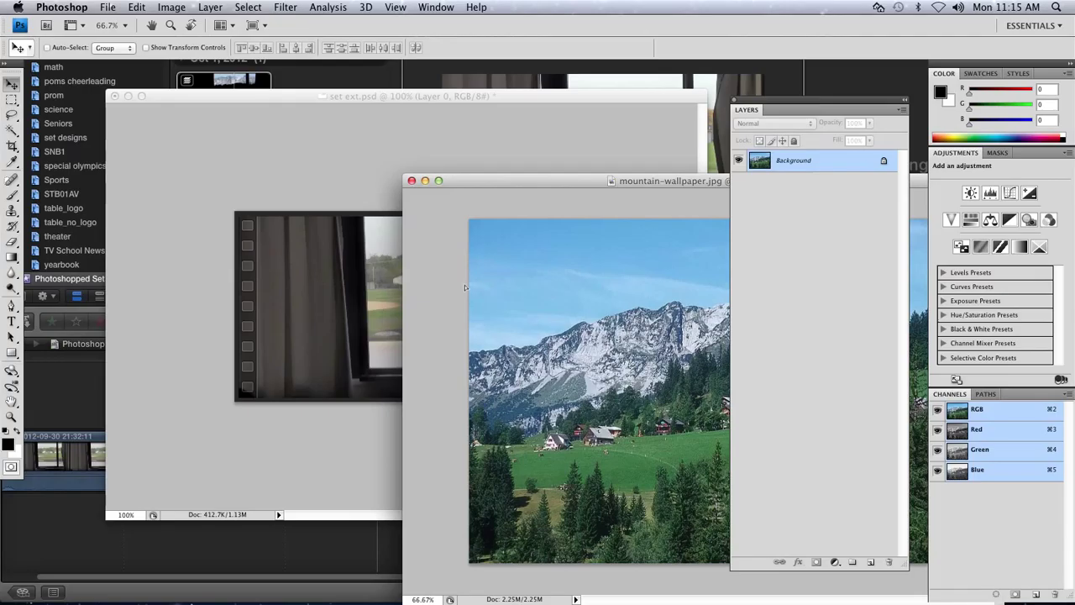
{"action": "left_click_drag", "start_coordinate": [464, 287], "coordinate": [321, 283]}
{"action": "left_click_drag", "start_coordinate": [436, 322], "coordinate": [427, 290]}
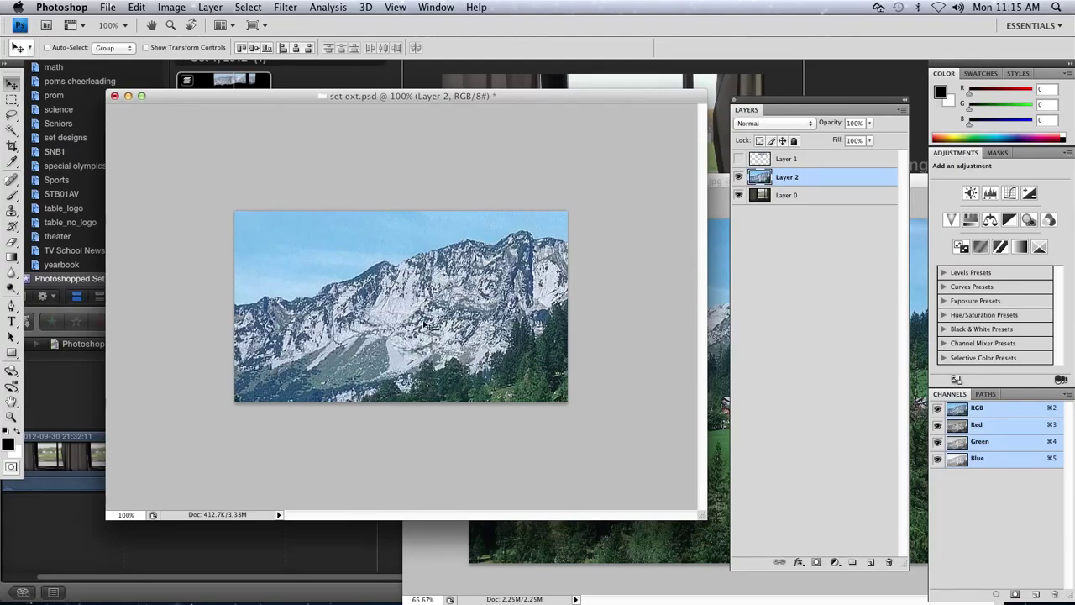
{"action": "key", "text": "ctrl+t"}
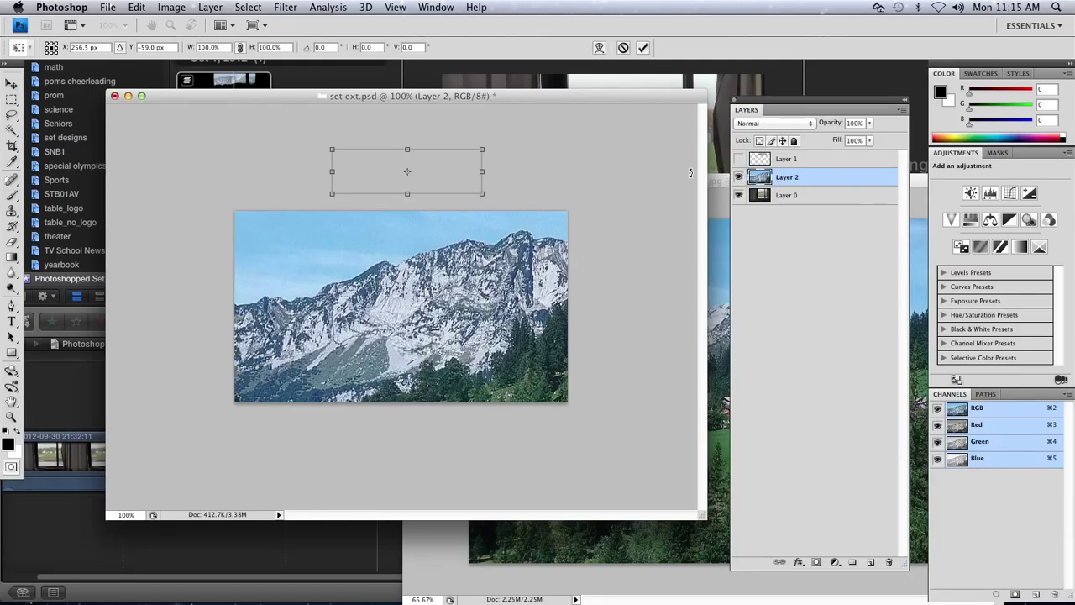
{"action": "key", "text": "Return"}
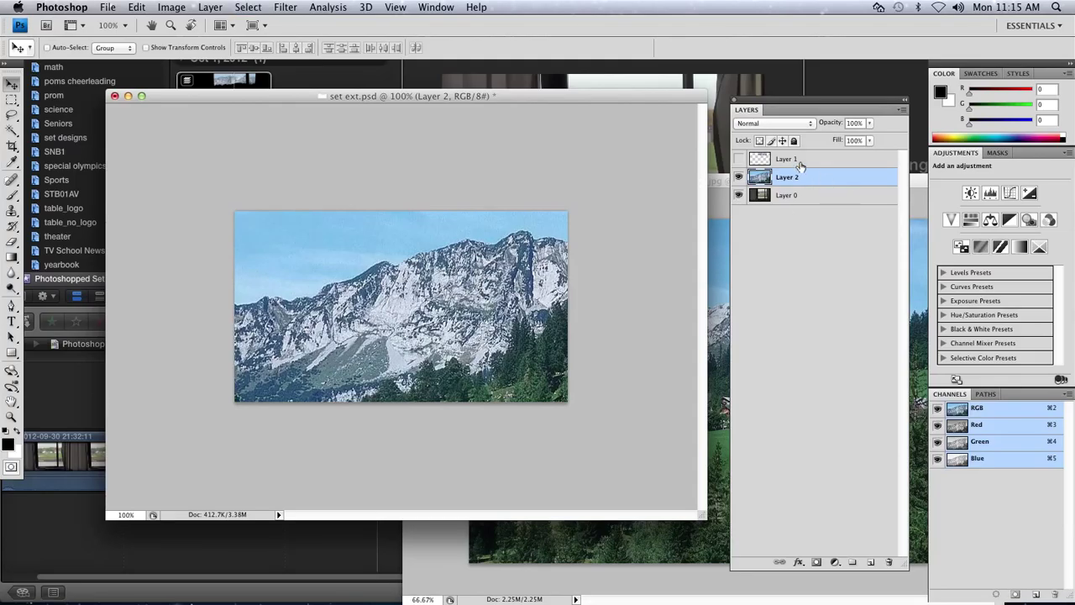
Step: Delete the old Layer 1 and toggle Layer 2's visibility to compare
{"action": "left_click_drag", "start_coordinate": [792, 160], "coordinate": [889, 562]}
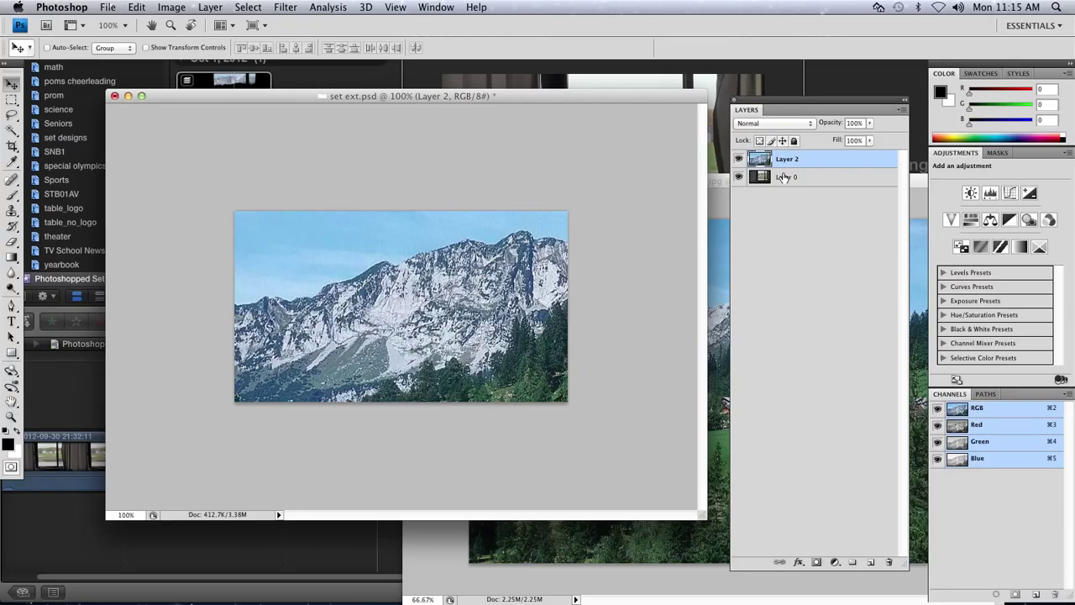
{"action": "left_click", "coordinate": [739, 160]}
{"action": "left_click", "coordinate": [739, 159]}
Step: Free Transform the mountain layer to about 38% over the upper-right window area
{"action": "key", "text": "ctrl+t"}
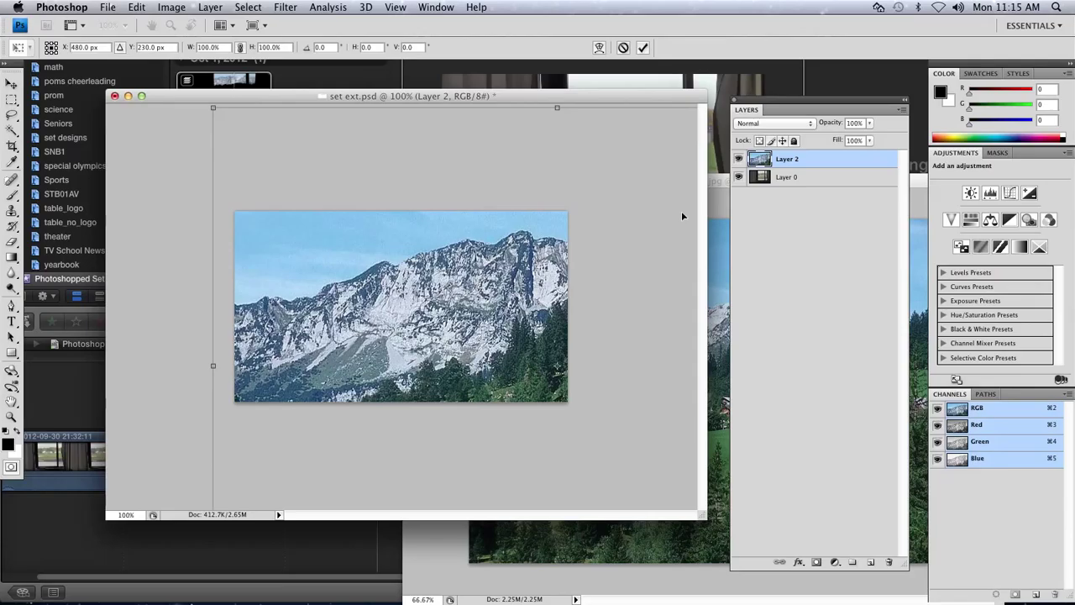
{"action": "left_click_drag", "start_coordinate": [335, 257], "coordinate": [343, 294]}
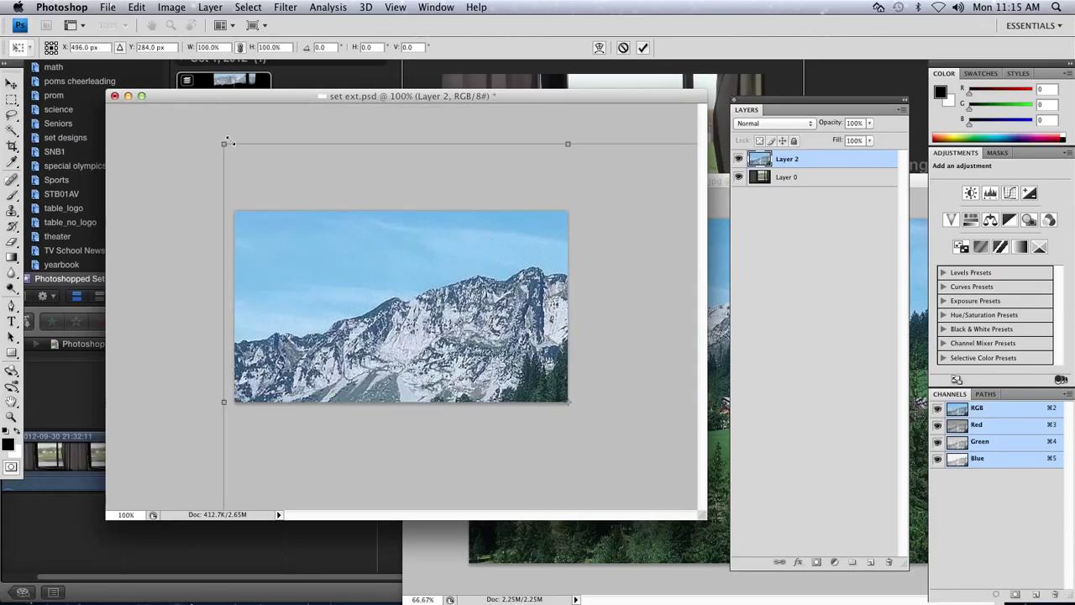
{"action": "mouse_move", "coordinate": [224, 144]}
{"action": "left_mouse_down"}
{"action": "mouse_move", "coordinate": [327, 225]}
{"action": "mouse_move", "coordinate": [280, 165]}
{"action": "mouse_move", "coordinate": [478, 335]}
{"action": "left_mouse_up"}
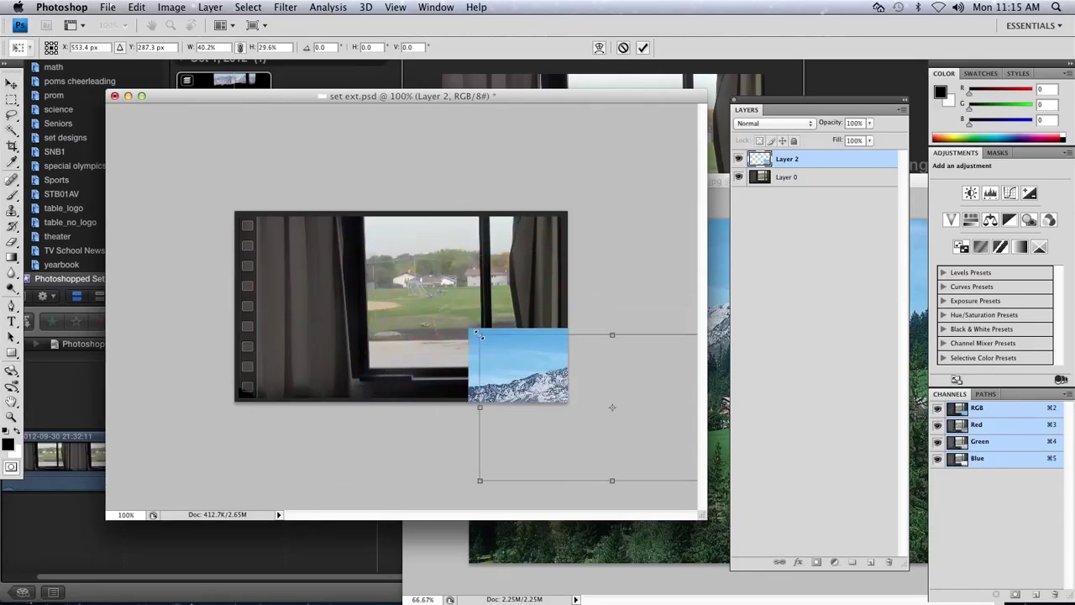
{"action": "mouse_move", "coordinate": [518, 376]}
{"action": "left_mouse_down"}
{"action": "mouse_move", "coordinate": [346, 218]}
{"action": "mouse_move", "coordinate": [368, 285]}
{"action": "mouse_move", "coordinate": [362, 236]}
{"action": "left_mouse_up"}
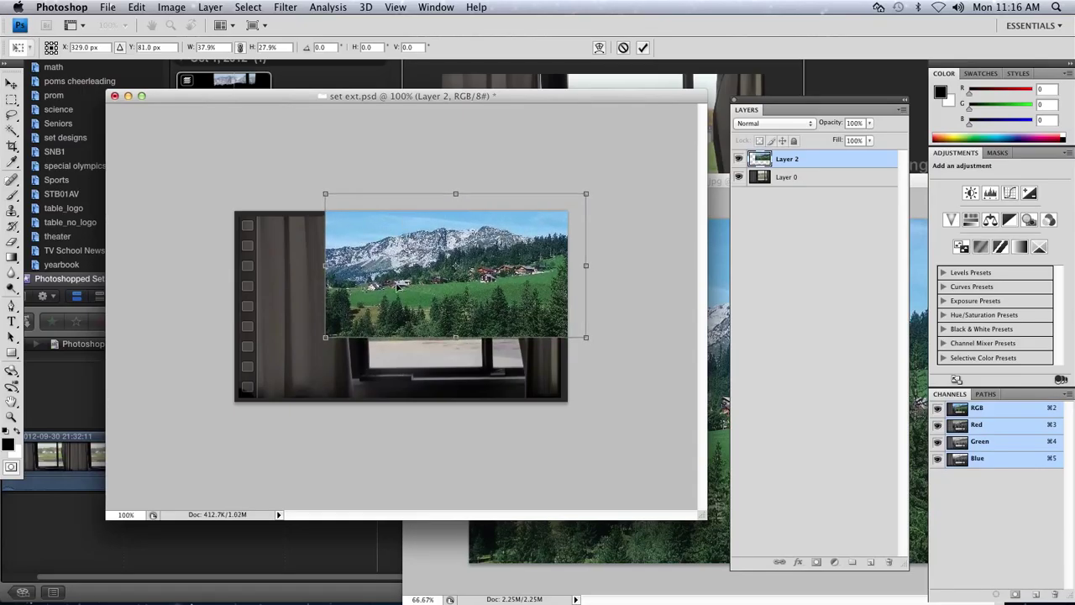
{"action": "key", "text": "Return"}
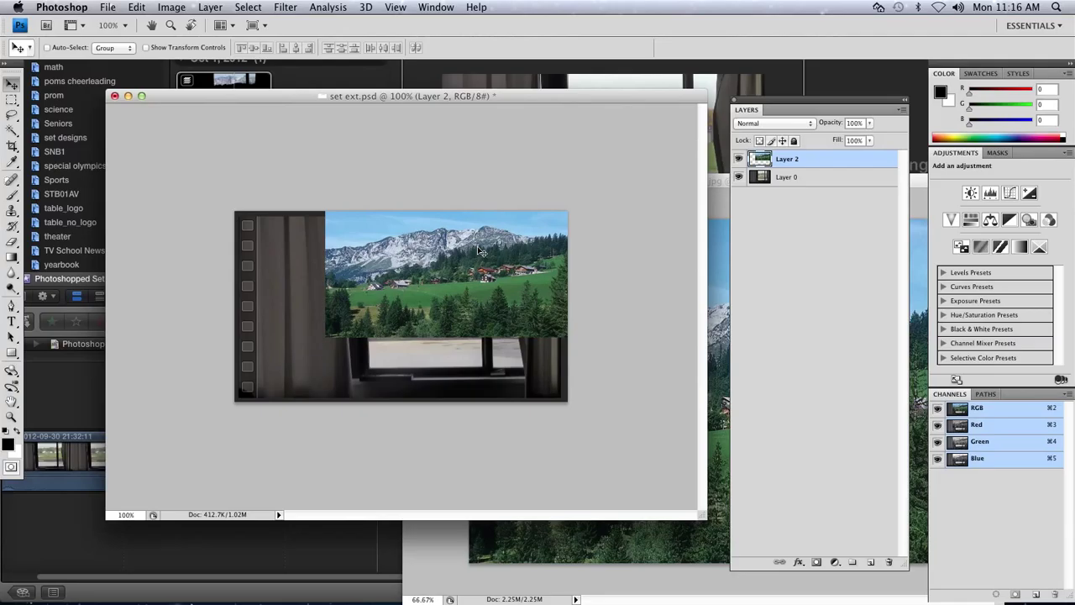
Step: Hide the mountain layer, activate the window photo layer, and choose the Magic Wand
{"action": "left_click", "coordinate": [760, 178]}
{"action": "left_click", "coordinate": [739, 159]}
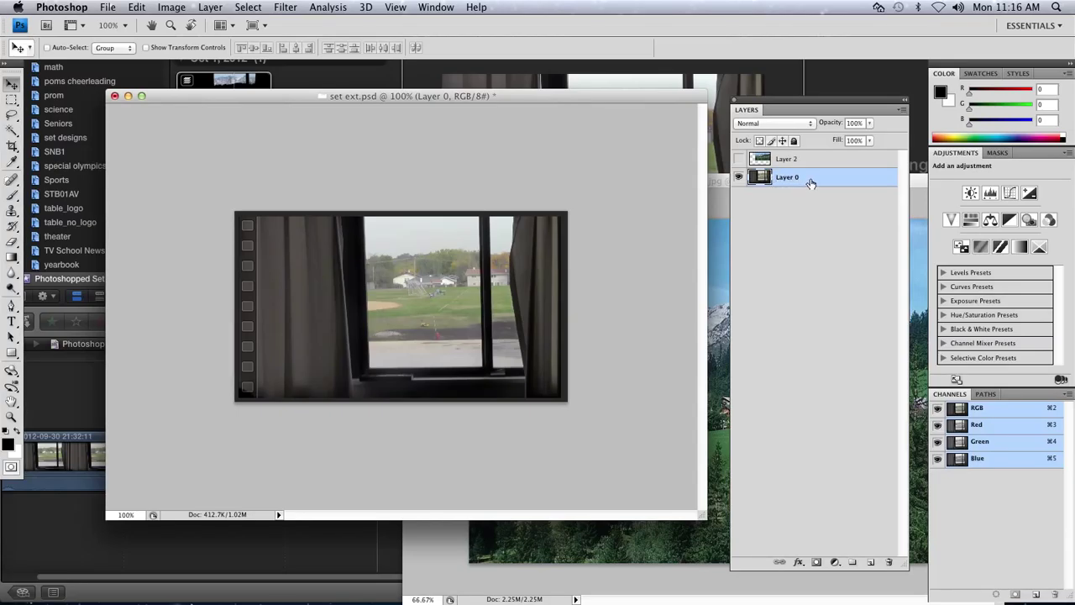
{"action": "left_click", "coordinate": [10, 132]}
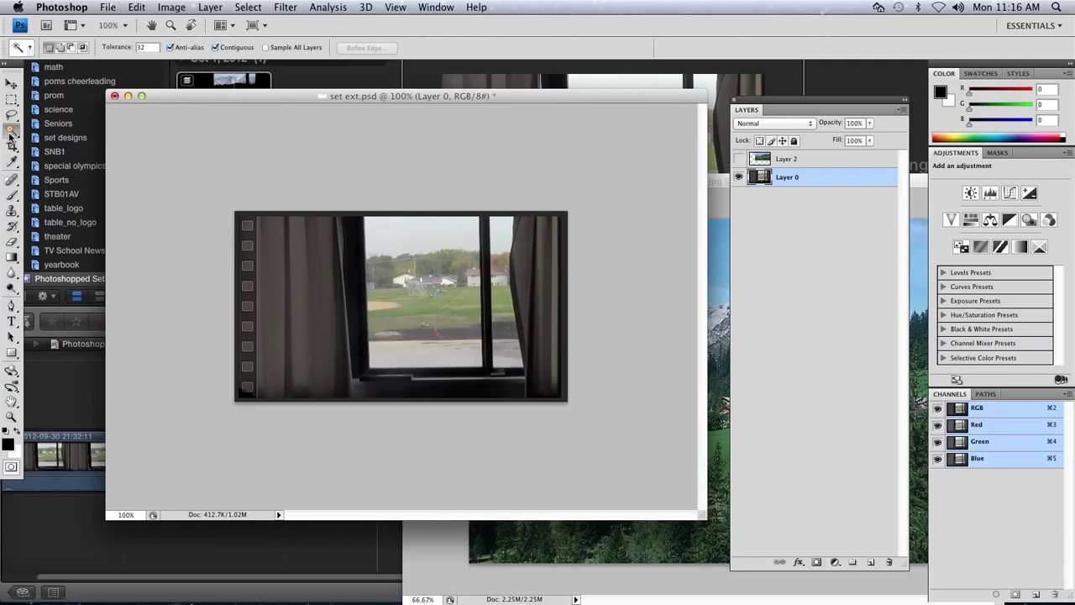
{"action": "left_click", "coordinate": [11, 133]}
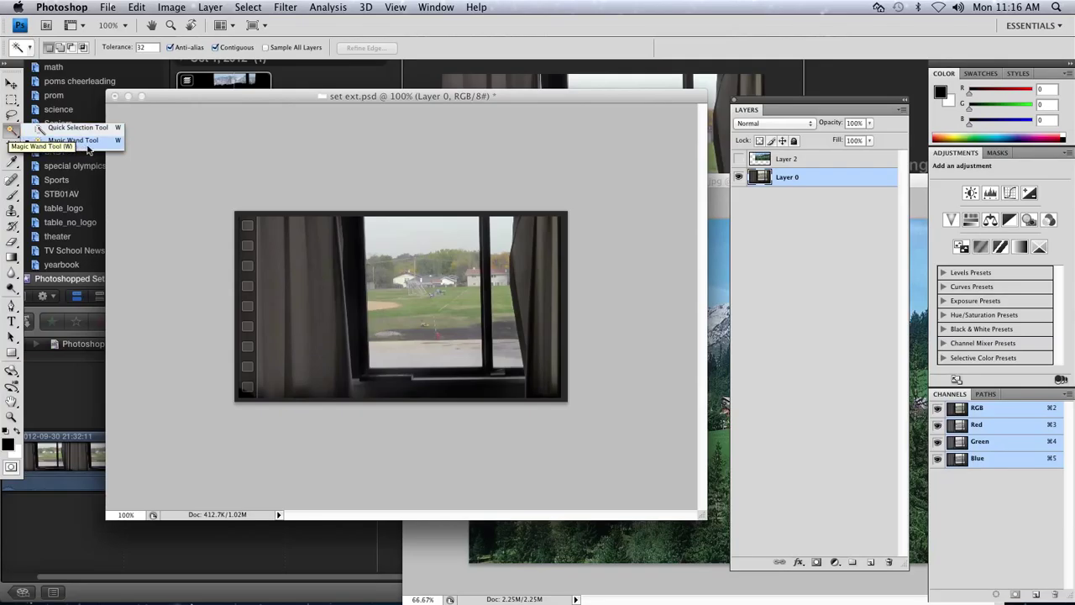
{"action": "left_click", "coordinate": [87, 148]}
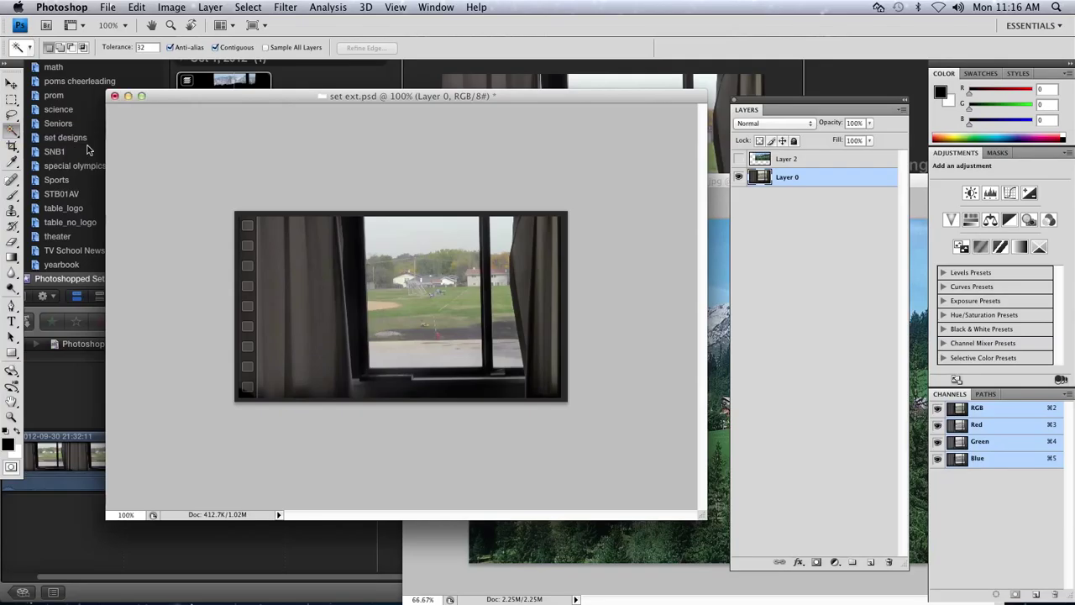
Step: Select the sky in both window panes, then show and activate the mountain layer
{"action": "left_click", "coordinate": [391, 242]}
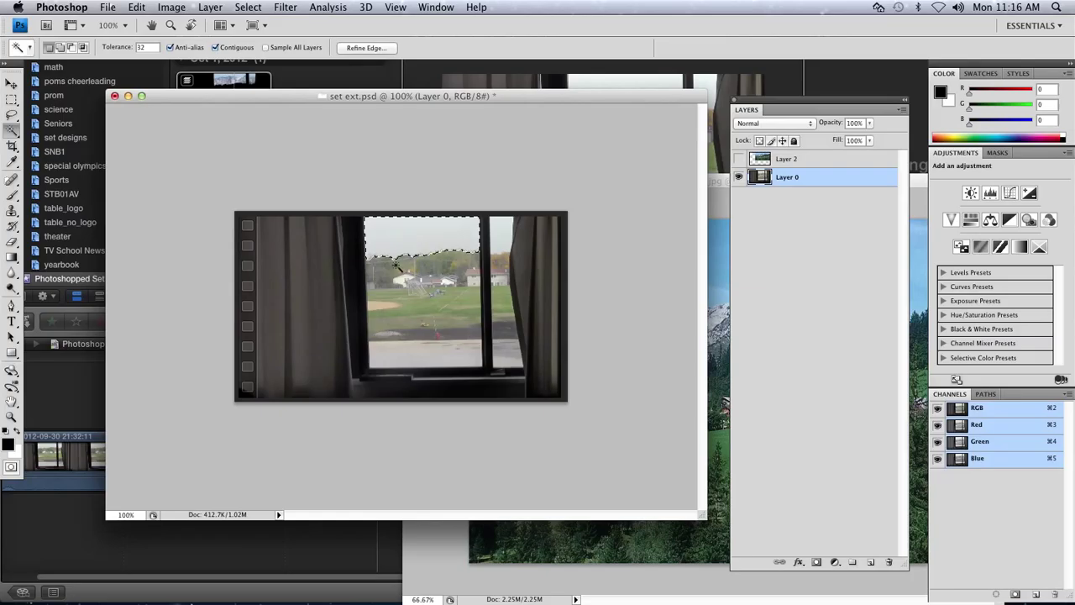
{"action": "key", "text": "shift"}
{"action": "left_click", "coordinate": [500, 237], "text": "shift"}
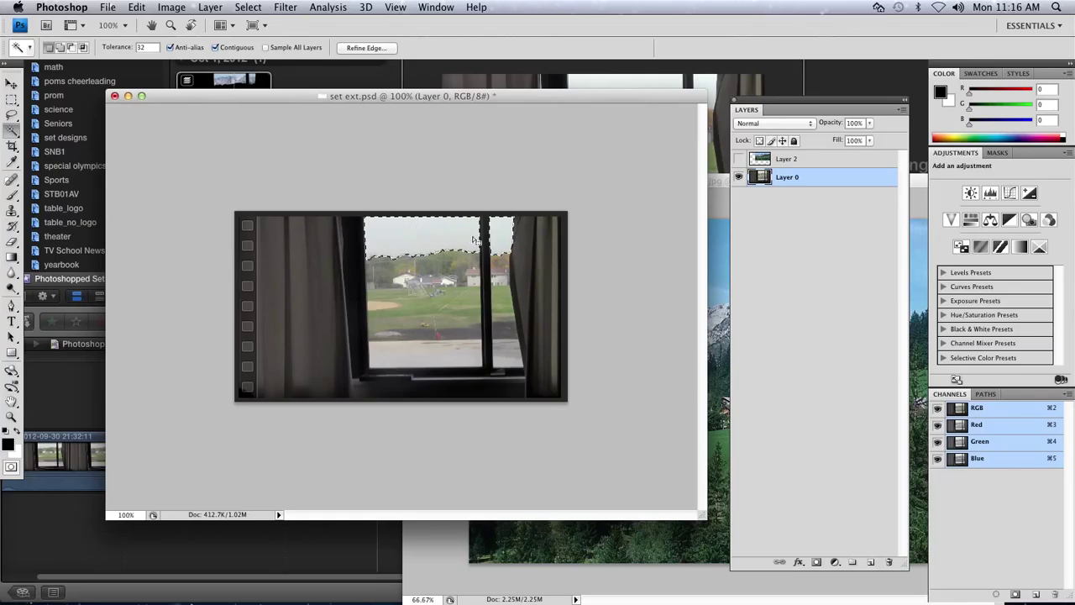
{"action": "left_click", "coordinate": [738, 159]}
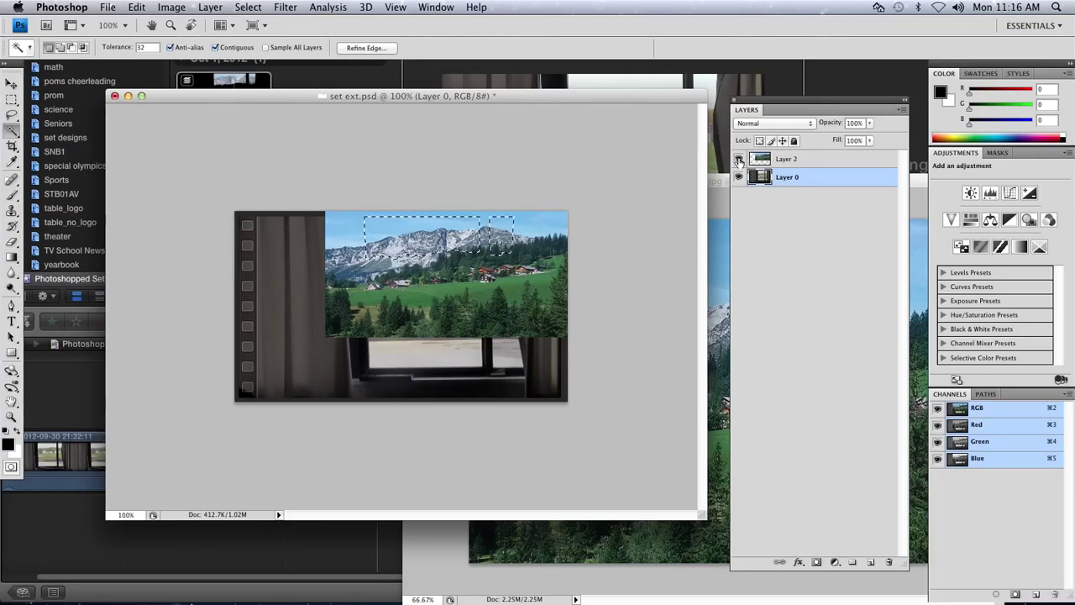
{"action": "left_click", "coordinate": [763, 161]}
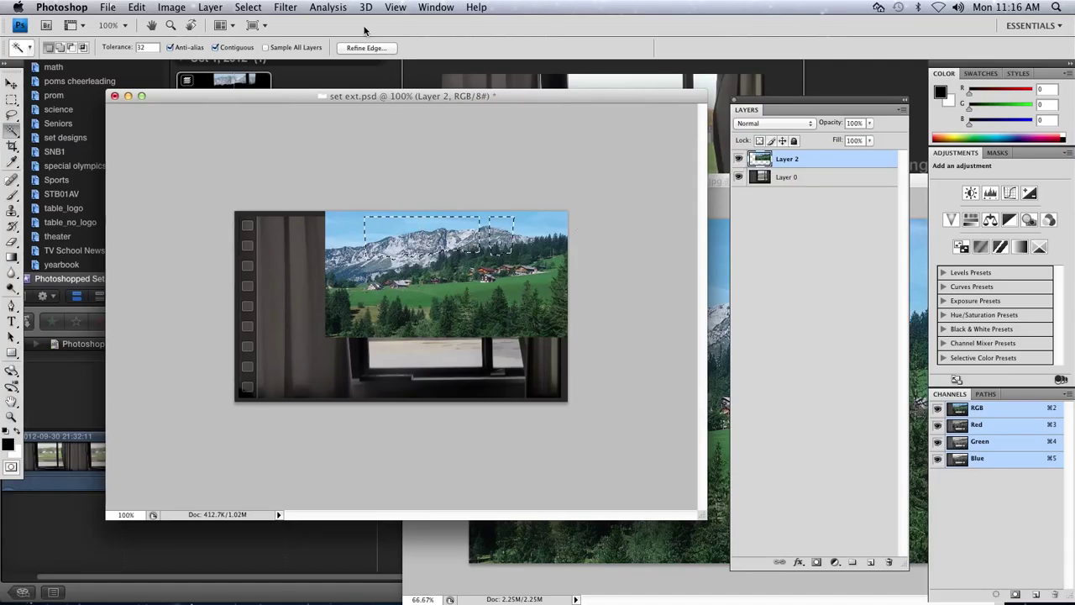
Step: Invert the sky selection and erase the mountain layer outside the window panes
{"action": "left_click", "coordinate": [259, 7]}
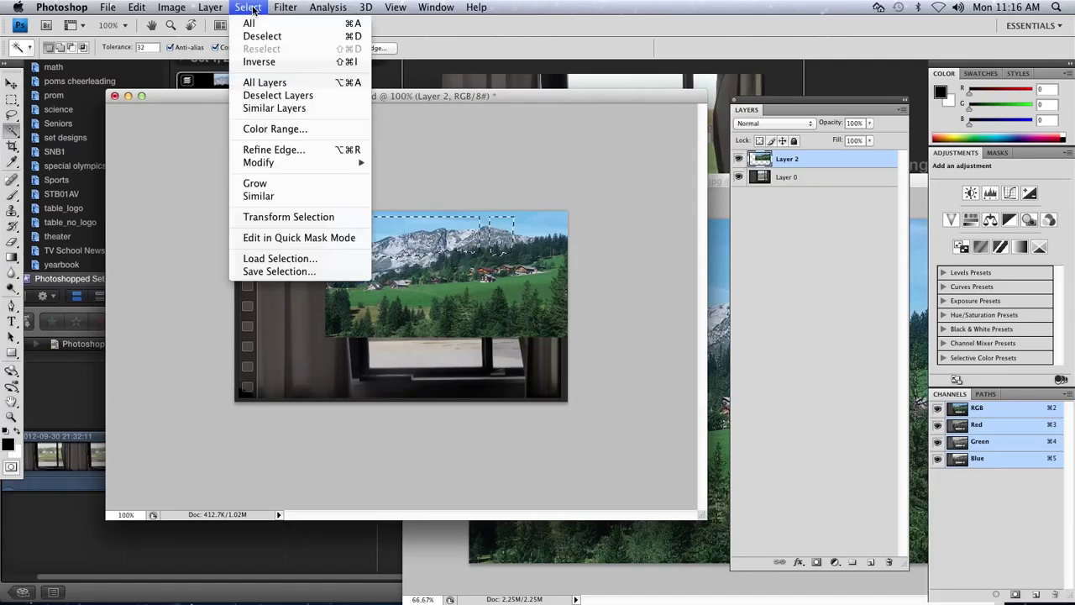
{"action": "left_click", "coordinate": [257, 62]}
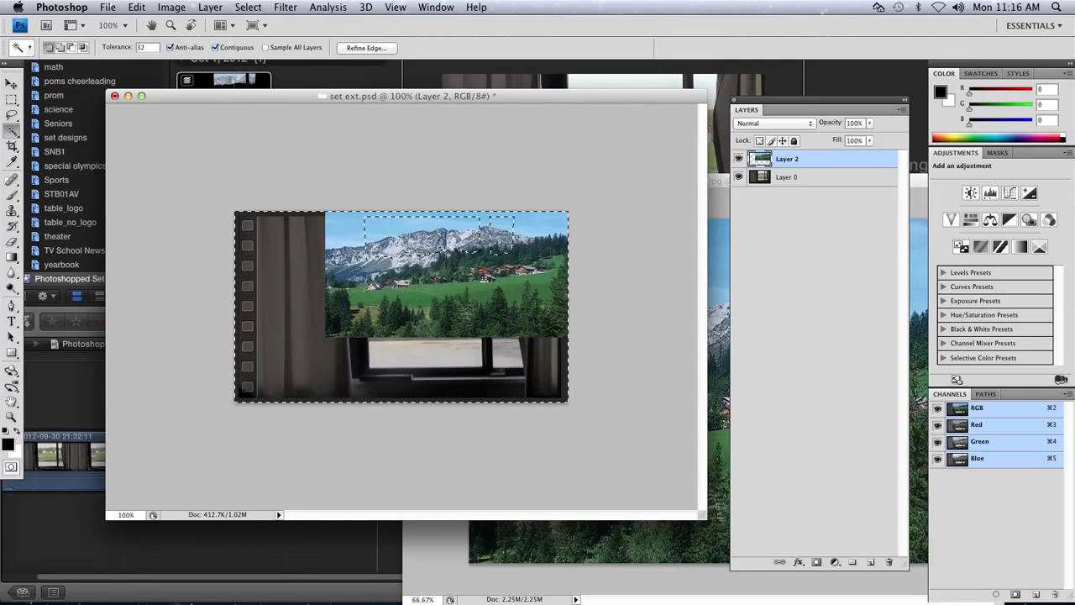
{"action": "left_click", "coordinate": [12, 242]}
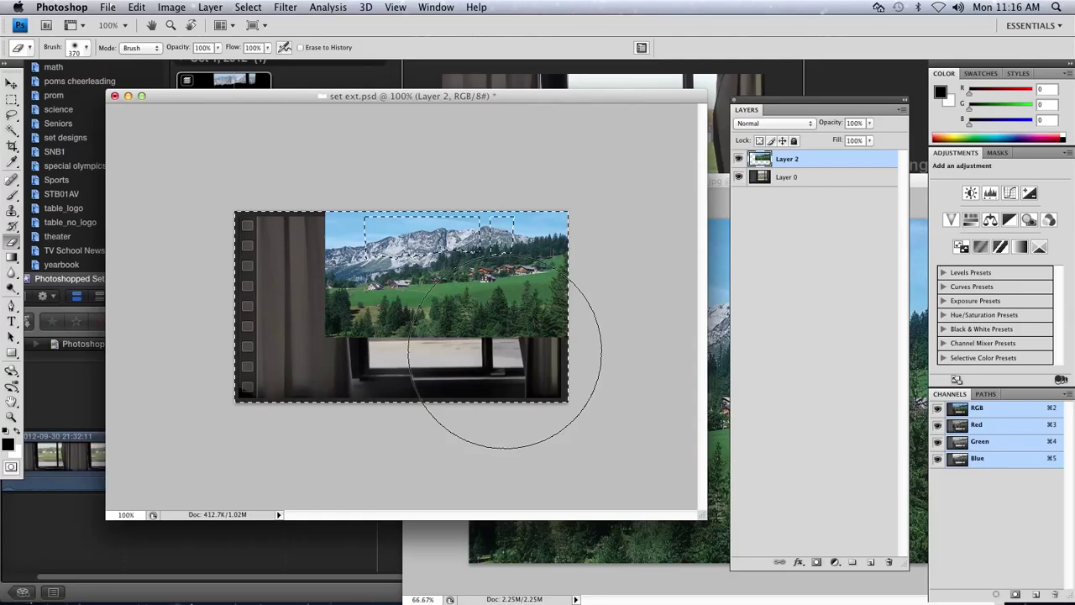
{"action": "mouse_move", "coordinate": [288, 210]}
{"action": "left_mouse_down"}
{"action": "mouse_move", "coordinate": [352, 347]}
{"action": "mouse_move", "coordinate": [629, 312]}
{"action": "left_mouse_up"}
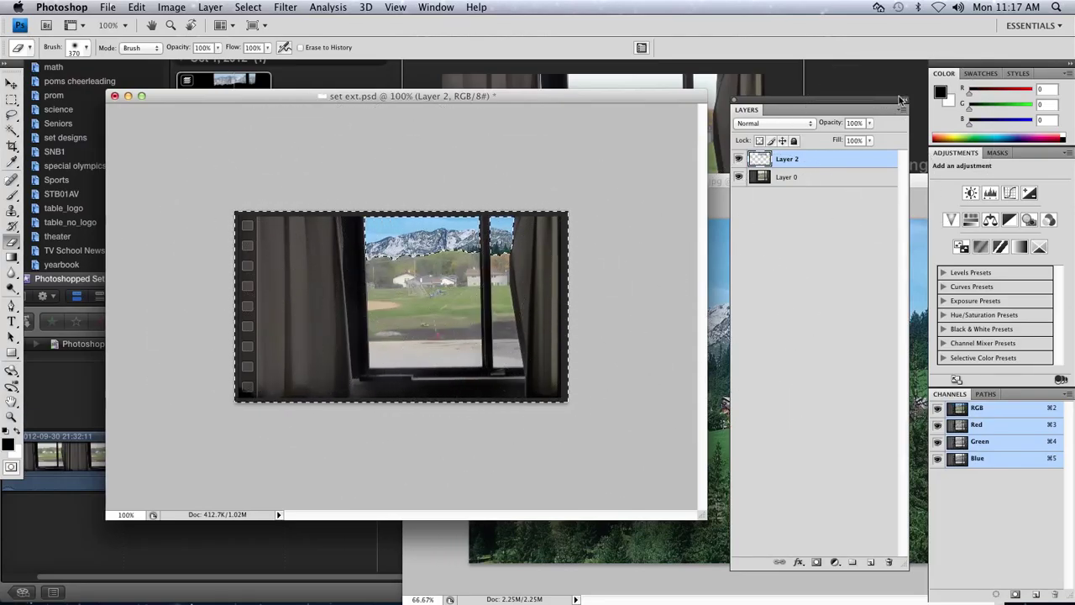
Step: Check the cutout with Layer 0 hidden, restore the sky selection, then deselect
{"action": "left_click", "coordinate": [738, 177]}
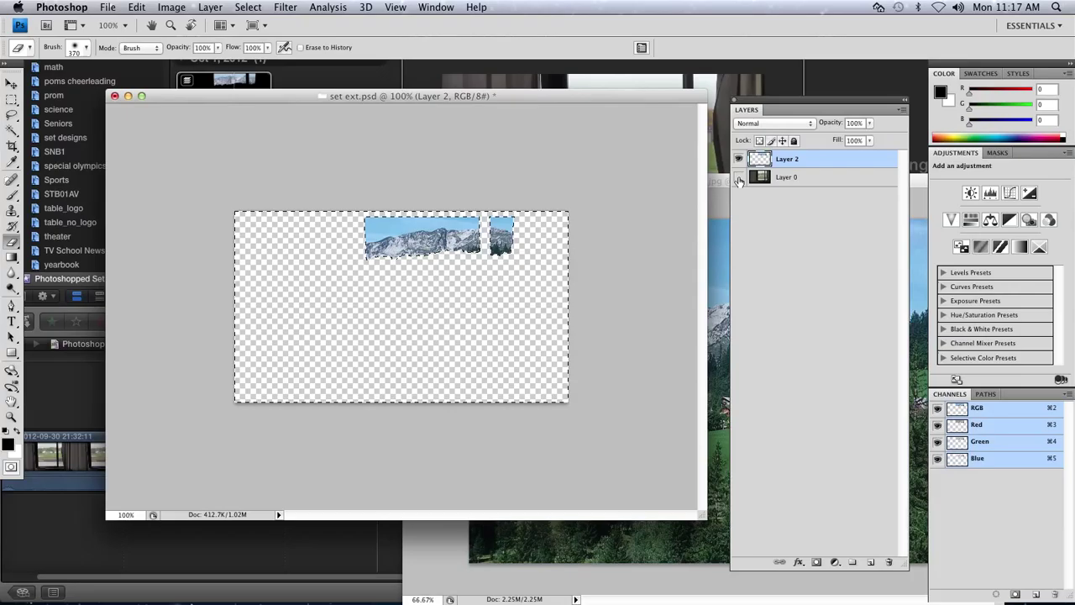
{"action": "left_click", "coordinate": [248, 7]}
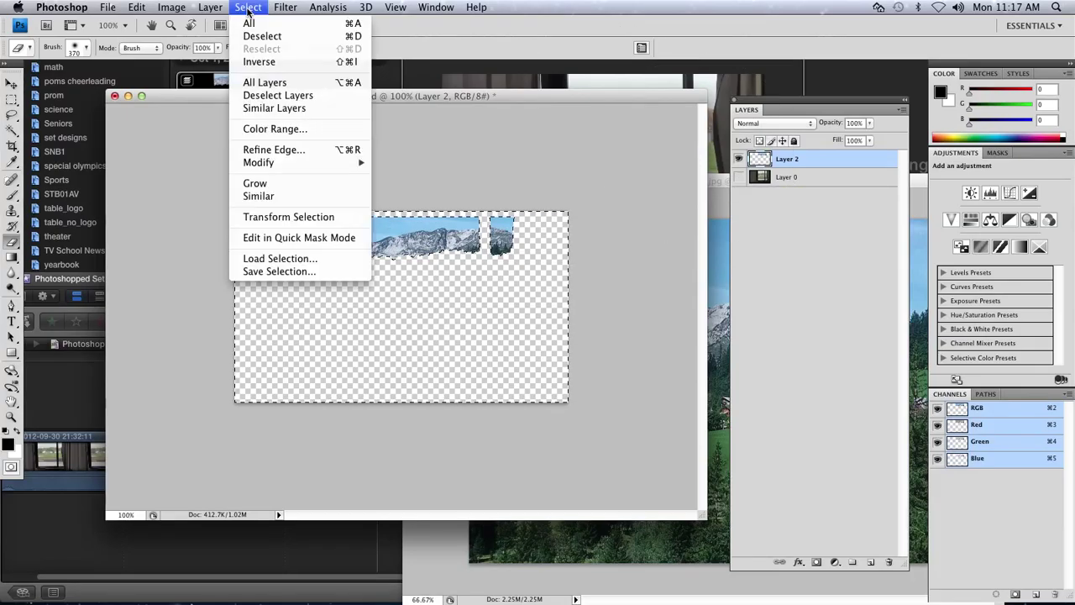
{"action": "left_click", "coordinate": [250, 63]}
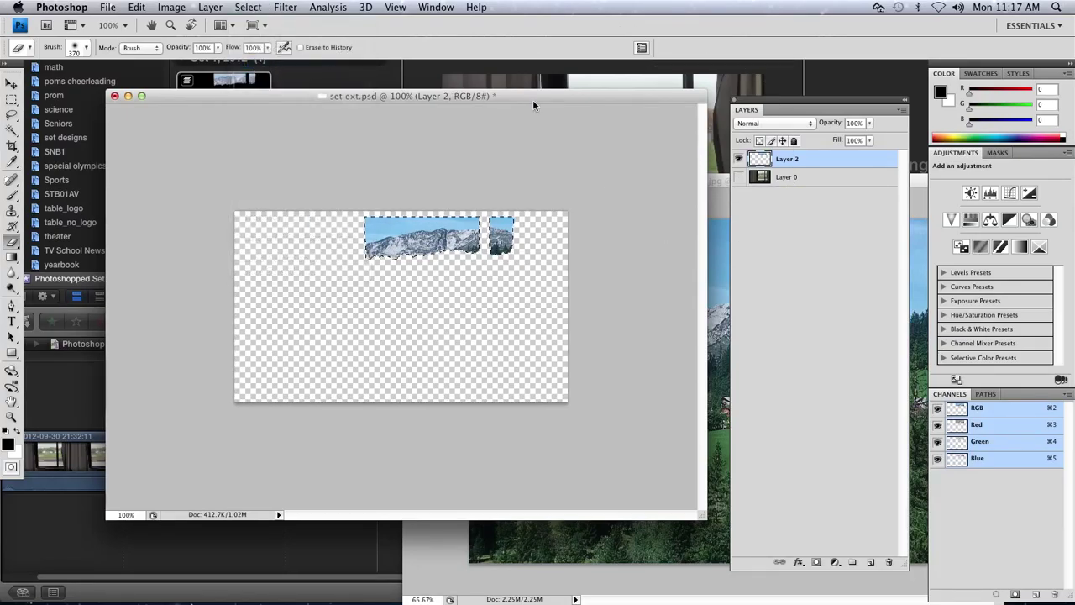
{"action": "left_click", "coordinate": [738, 177]}
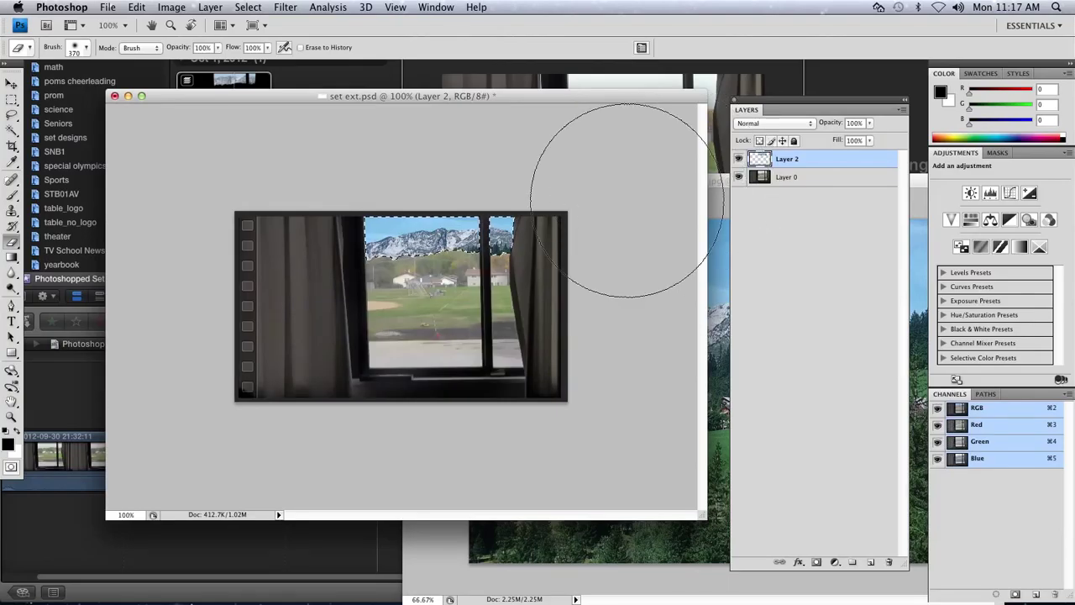
{"action": "key", "text": "ctrl+h"}
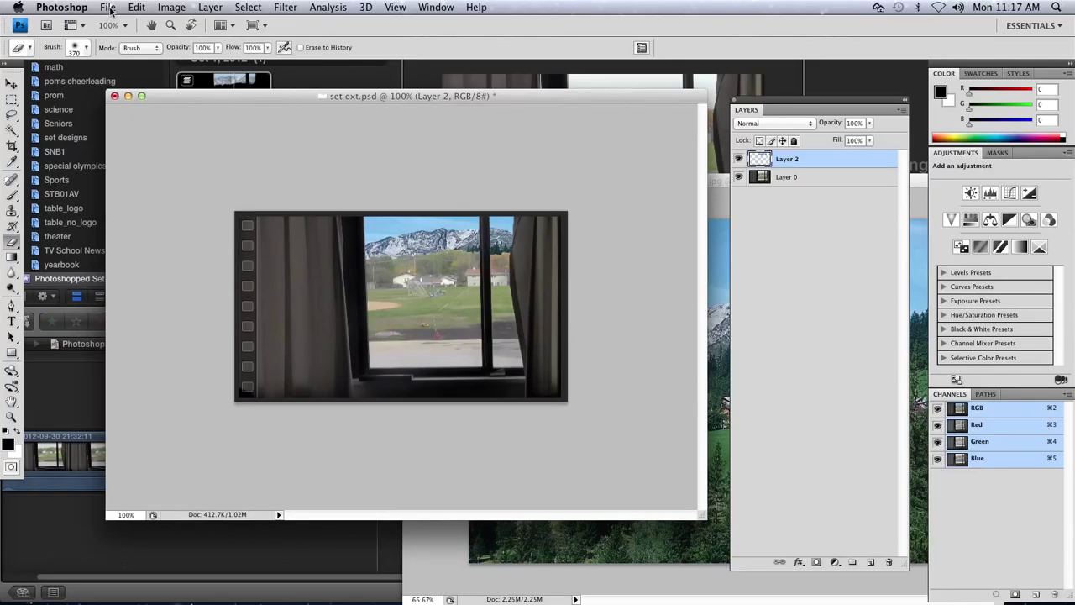
Step: Apply Hue/Saturation to the mountains: hue +3, saturation −37, lightness −2
{"action": "left_click", "coordinate": [172, 7]}
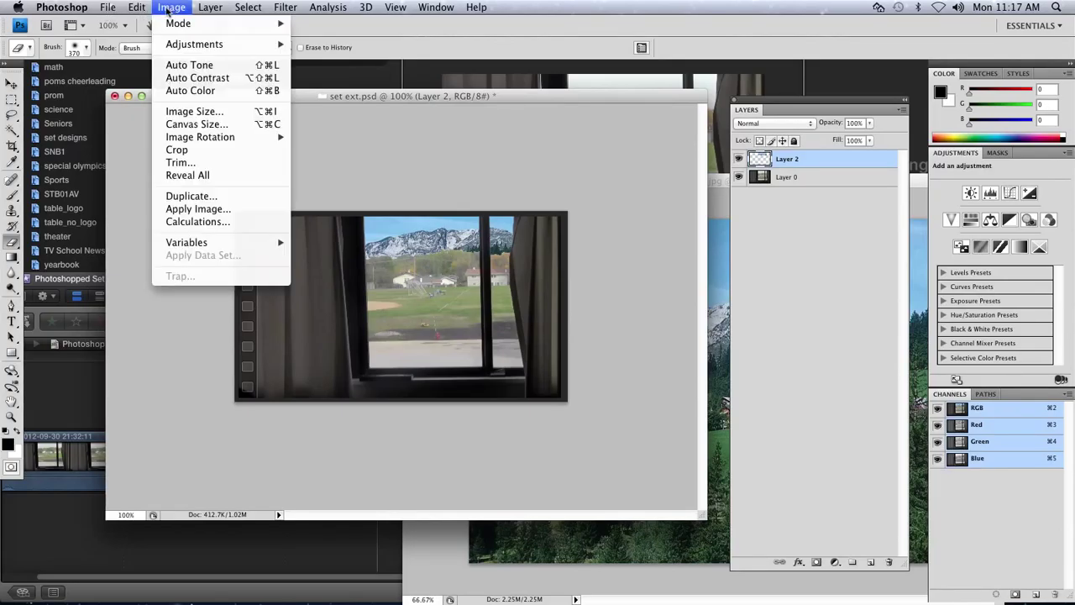
{"action": "mouse_move", "coordinate": [194, 44]}
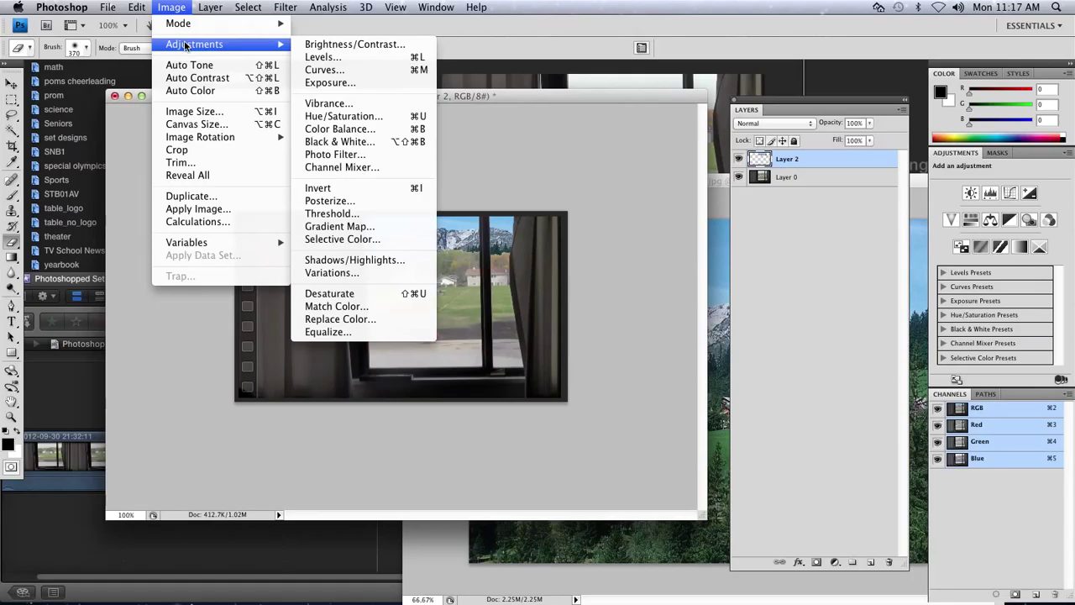
{"action": "left_click", "coordinate": [334, 118]}
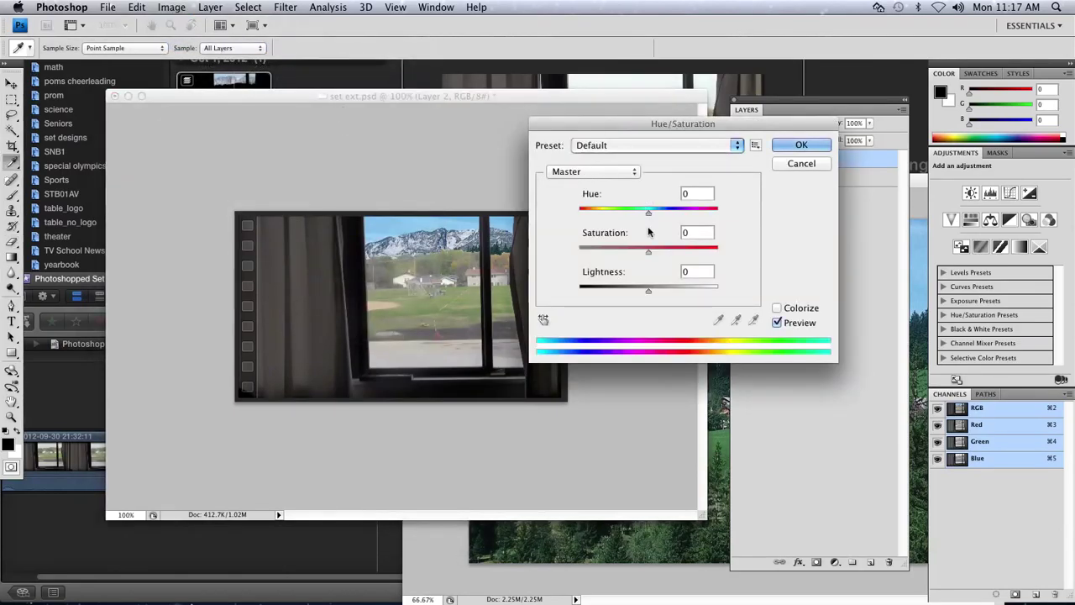
{"action": "left_click_drag", "start_coordinate": [649, 255], "coordinate": [623, 254]}
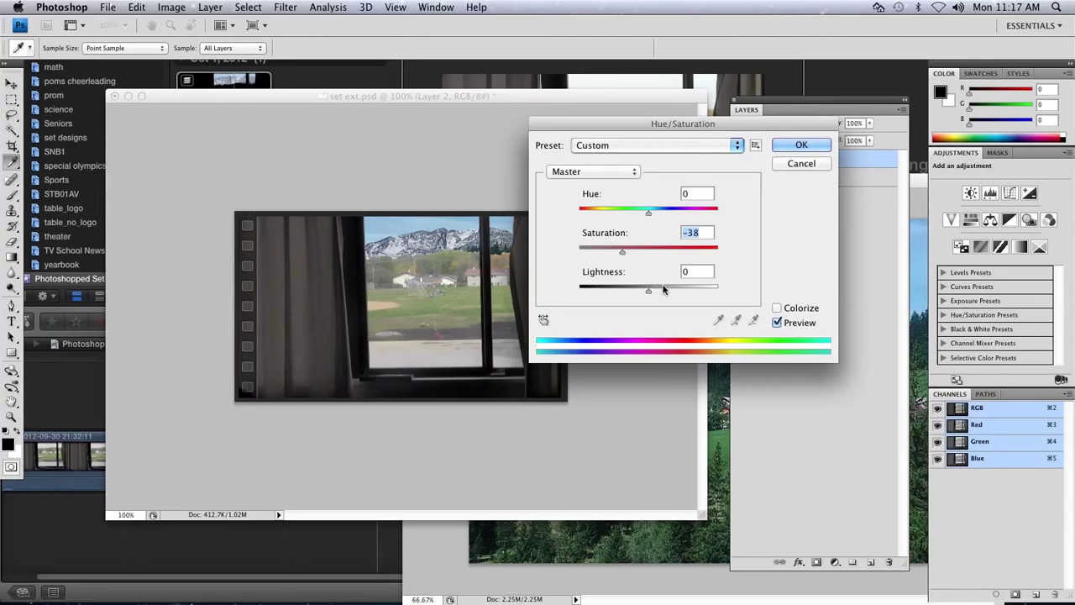
{"action": "mouse_move", "coordinate": [649, 291]}
{"action": "left_mouse_down"}
{"action": "mouse_move", "coordinate": [601, 290]}
{"action": "mouse_move", "coordinate": [654, 293]}
{"action": "mouse_move", "coordinate": [645, 290]}
{"action": "left_mouse_up"}
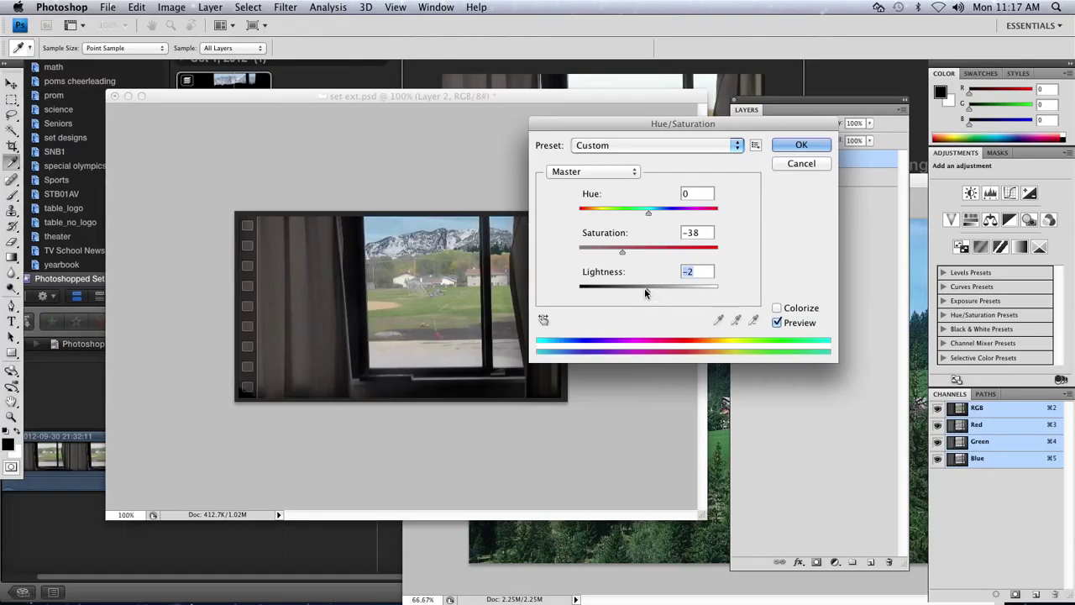
{"action": "left_click_drag", "start_coordinate": [623, 255], "coordinate": [623, 251]}
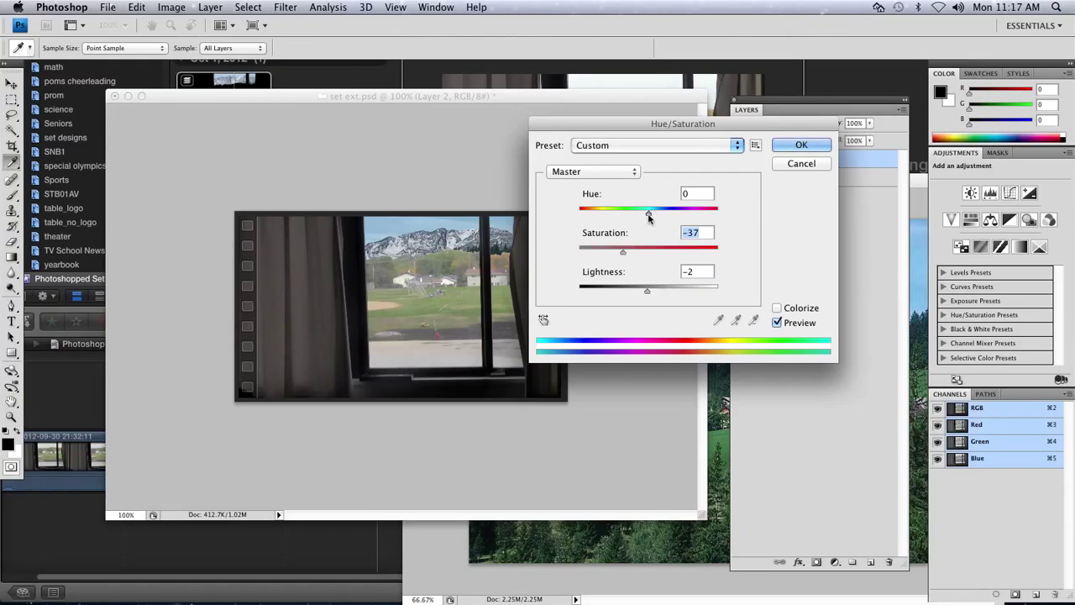
{"action": "mouse_move", "coordinate": [648, 217]}
{"action": "left_mouse_down"}
{"action": "mouse_move", "coordinate": [636, 216]}
{"action": "mouse_move", "coordinate": [650, 213]}
{"action": "left_mouse_up"}
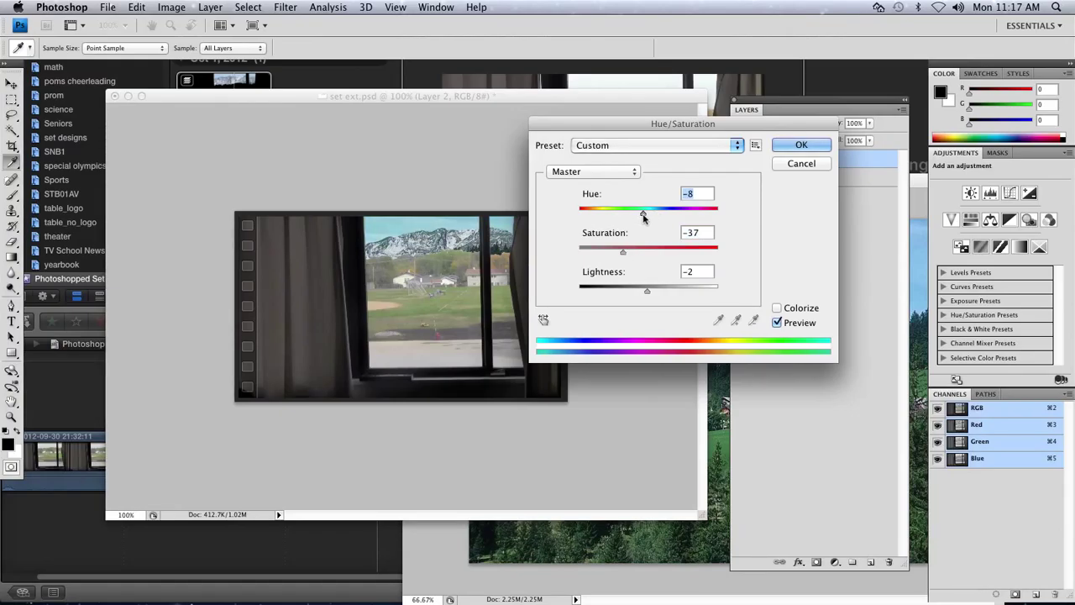
{"action": "left_click", "coordinate": [800, 148]}
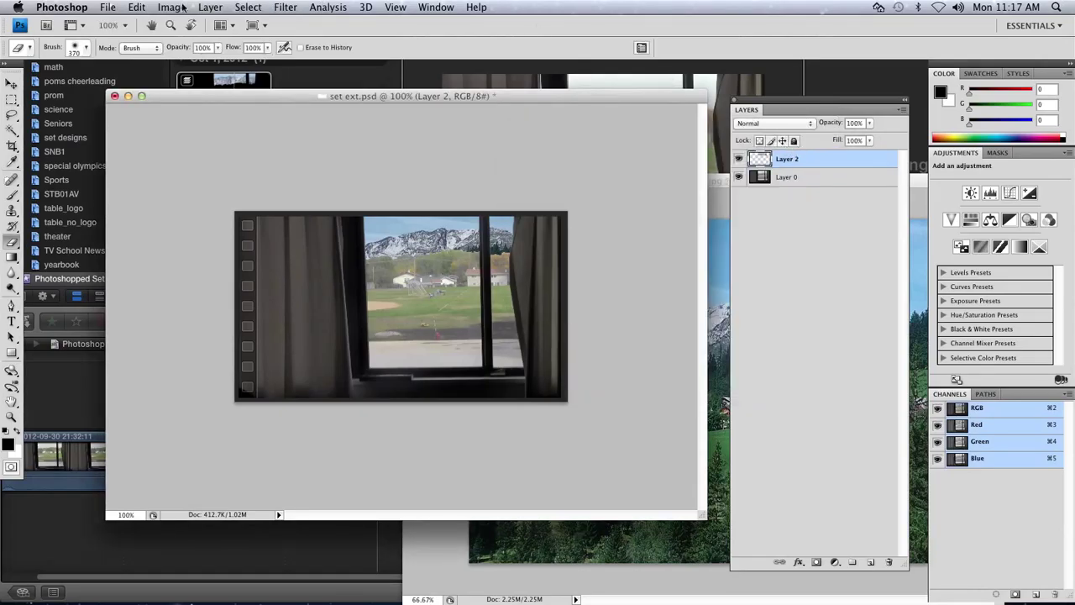
Step: Apply Brightness/Contrast to the mountain layer with brightness 3 and contrast −50
{"action": "left_click", "coordinate": [175, 8]}
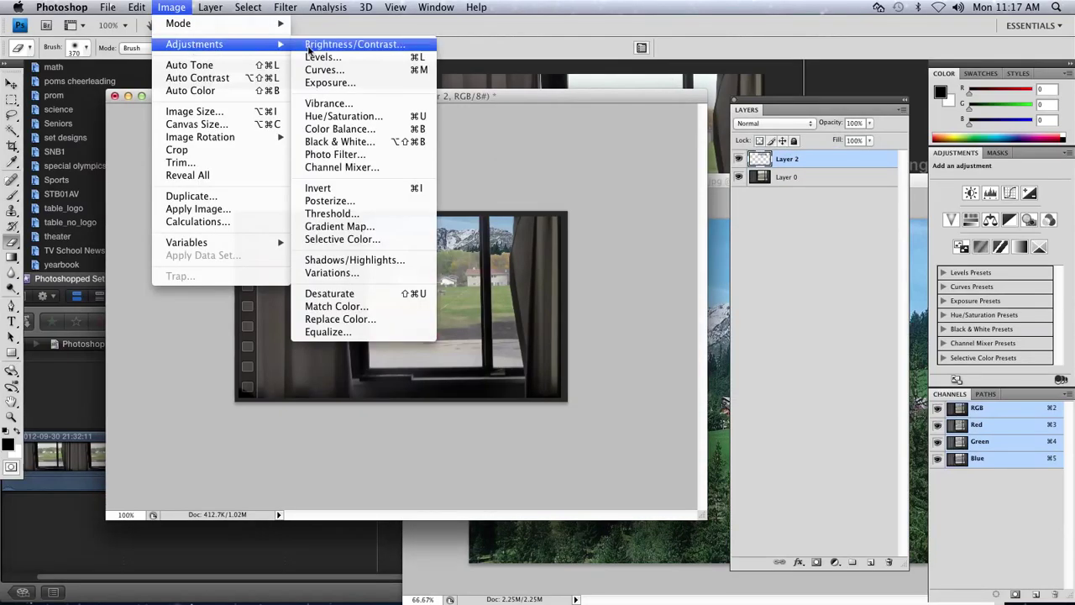
{"action": "mouse_move", "coordinate": [194, 45]}
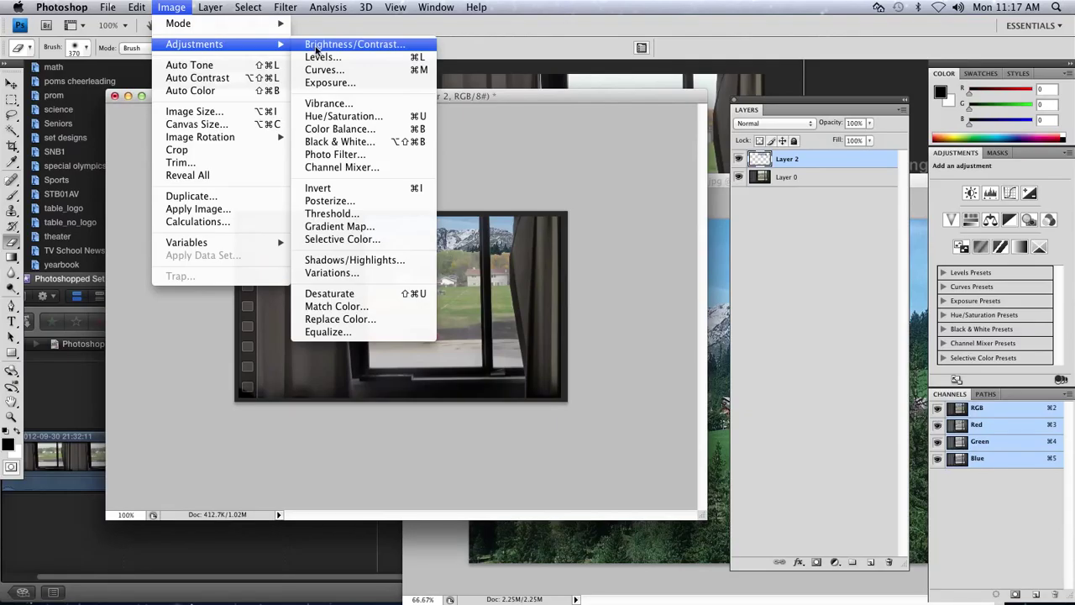
{"action": "left_click", "coordinate": [316, 48]}
{"action": "left_click_drag", "start_coordinate": [553, 192], "coordinate": [756, 160]}
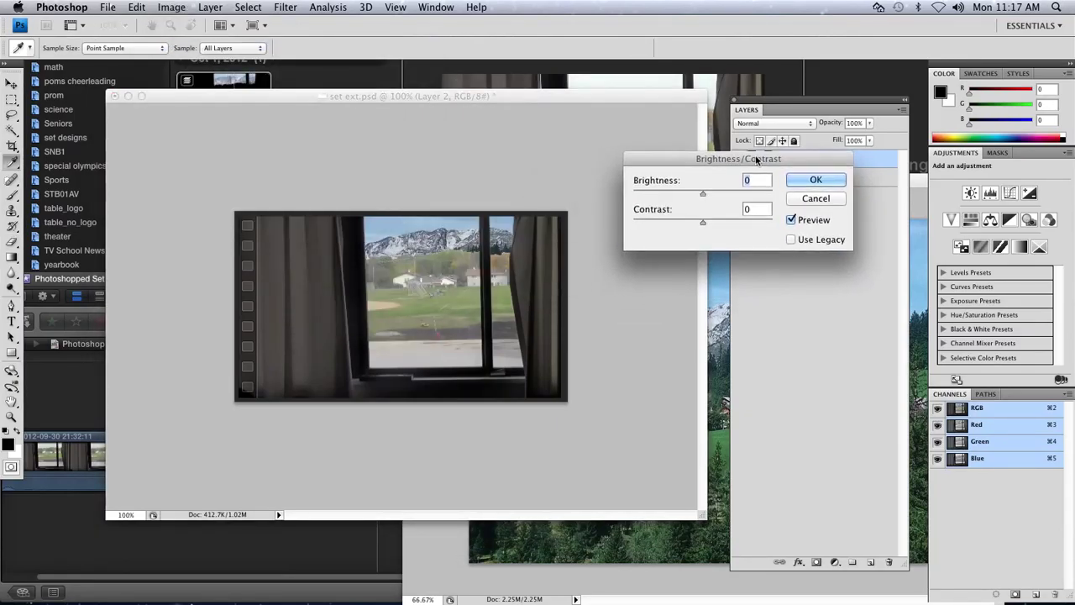
{"action": "mouse_move", "coordinate": [701, 224]}
{"action": "left_mouse_down"}
{"action": "mouse_move", "coordinate": [735, 223]}
{"action": "mouse_move", "coordinate": [690, 225]}
{"action": "mouse_move", "coordinate": [705, 195]}
{"action": "mouse_move", "coordinate": [665, 226]}
{"action": "mouse_move", "coordinate": [634, 226]}
{"action": "left_mouse_up"}
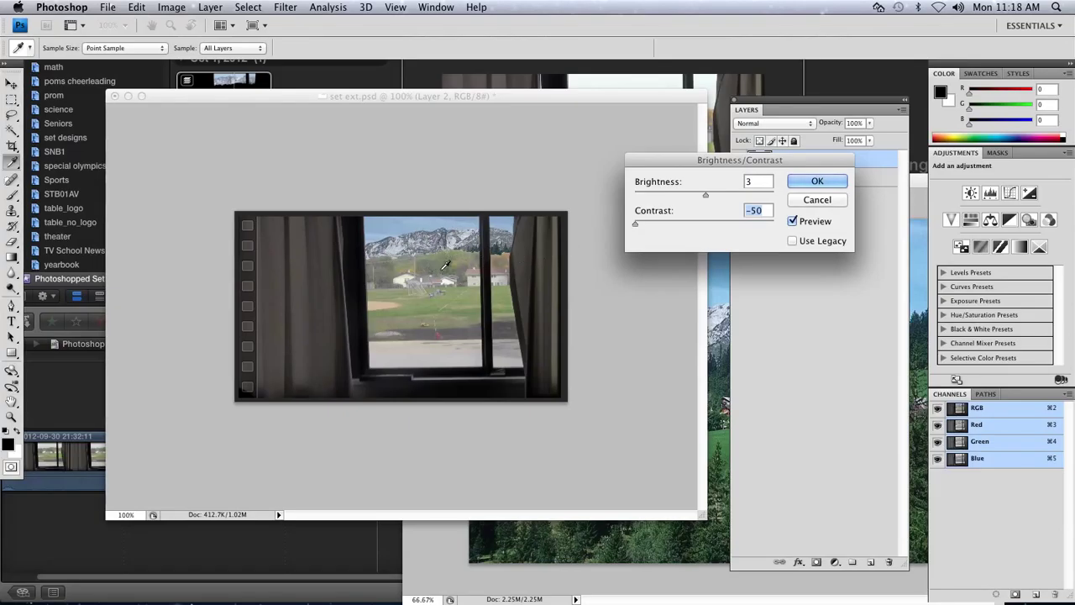
{"action": "left_click", "coordinate": [813, 183]}
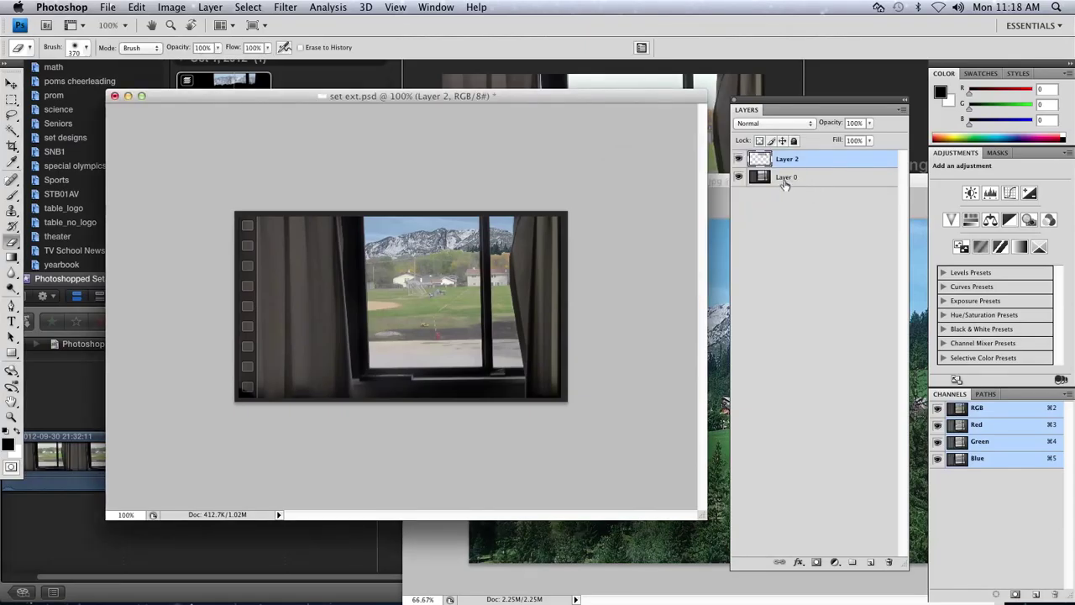
Step: Hide Layer 0 and save the mountain strip as set ext2.psd in Photoshop format
{"action": "left_click", "coordinate": [738, 176]}
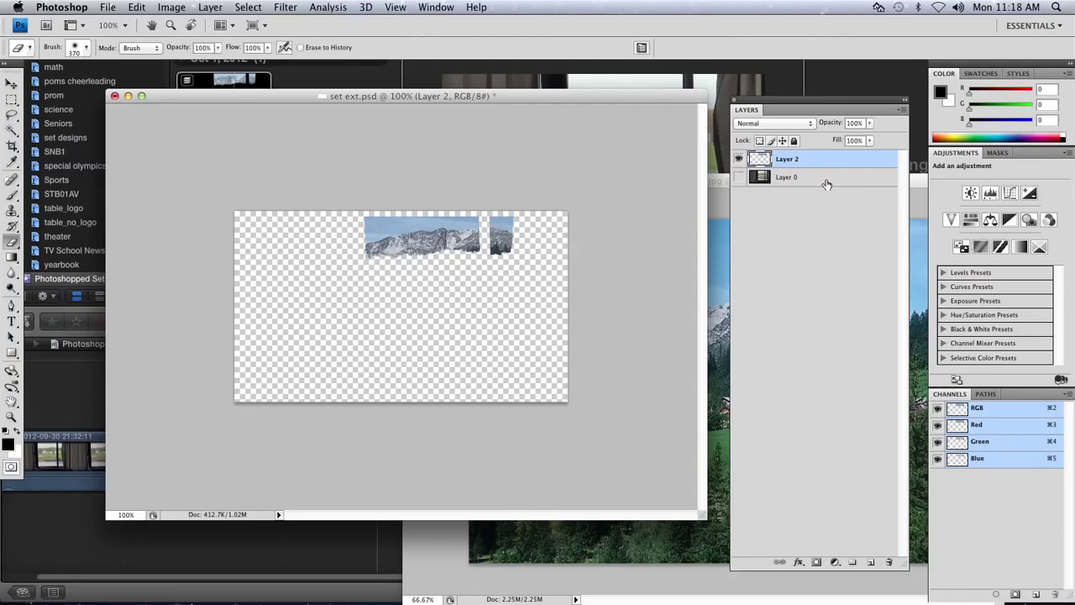
{"action": "left_click", "coordinate": [110, 8]}
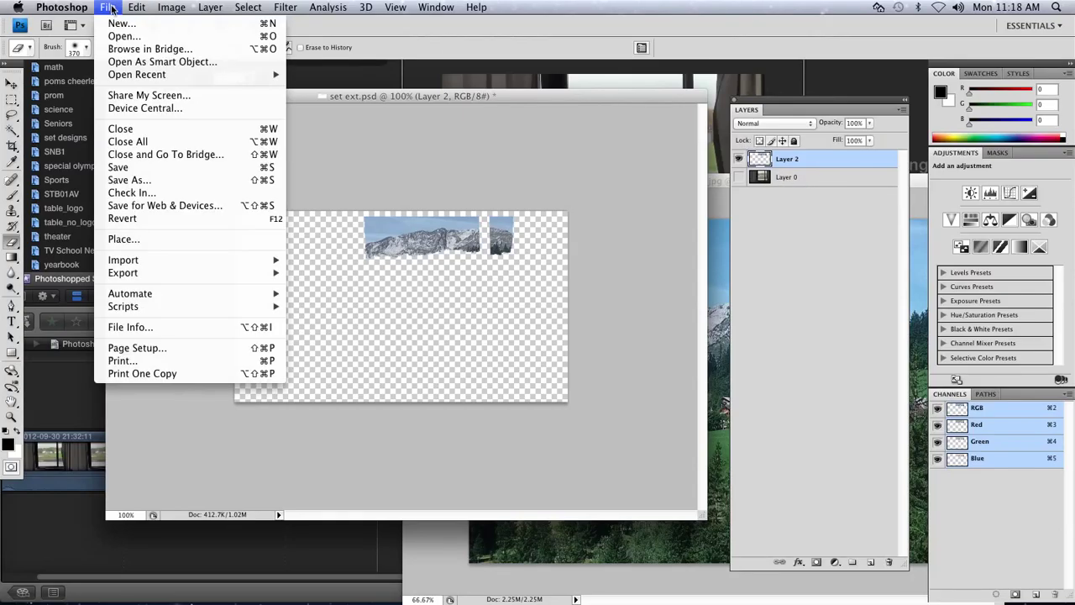
{"action": "left_click", "coordinate": [143, 179]}
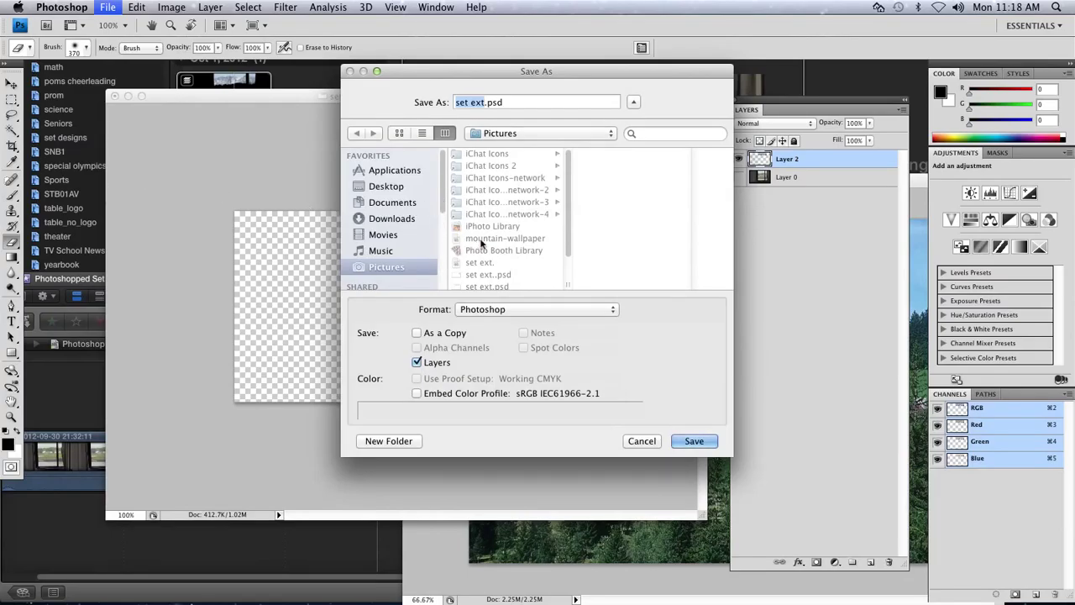
{"action": "left_click", "coordinate": [518, 311]}
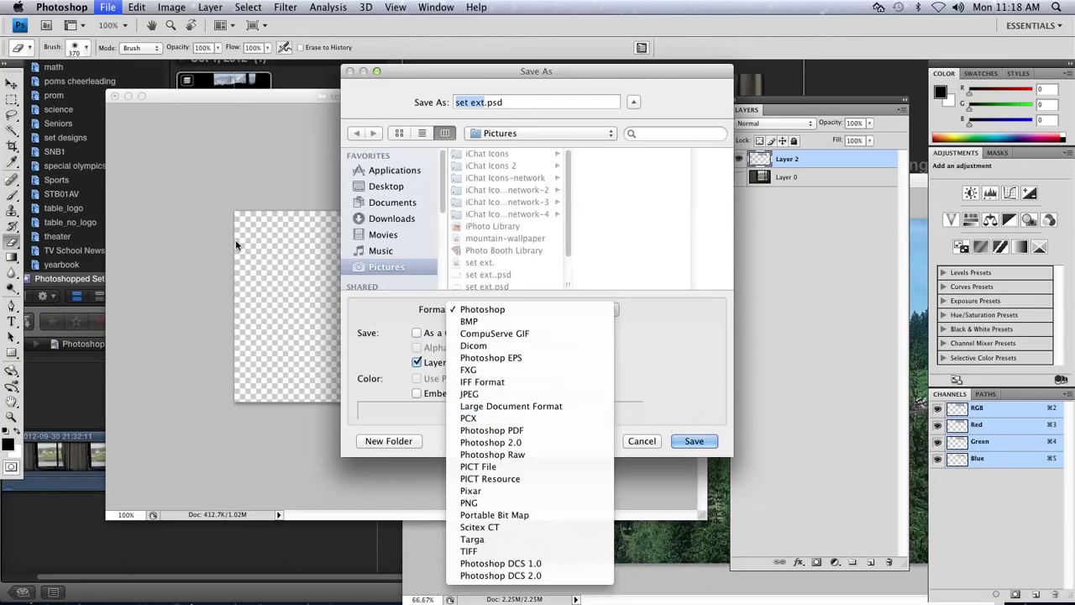
{"action": "left_click", "coordinate": [678, 410]}
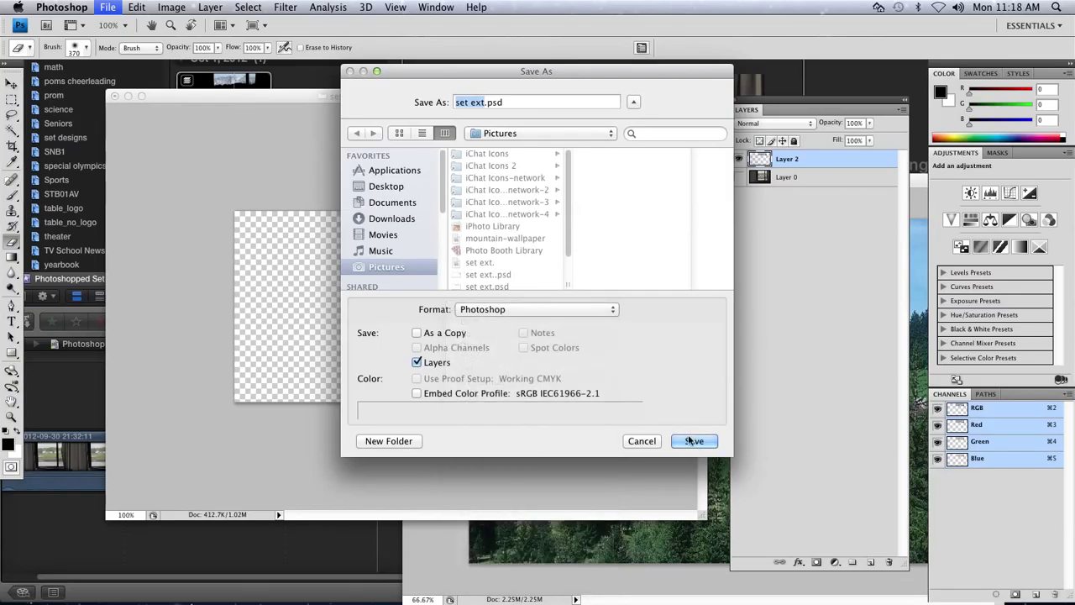
{"action": "left_click", "coordinate": [485, 103]}
{"action": "type", "text": "2"}
{"action": "left_click", "coordinate": [698, 443]}
{"action": "left_click", "coordinate": [687, 215]}
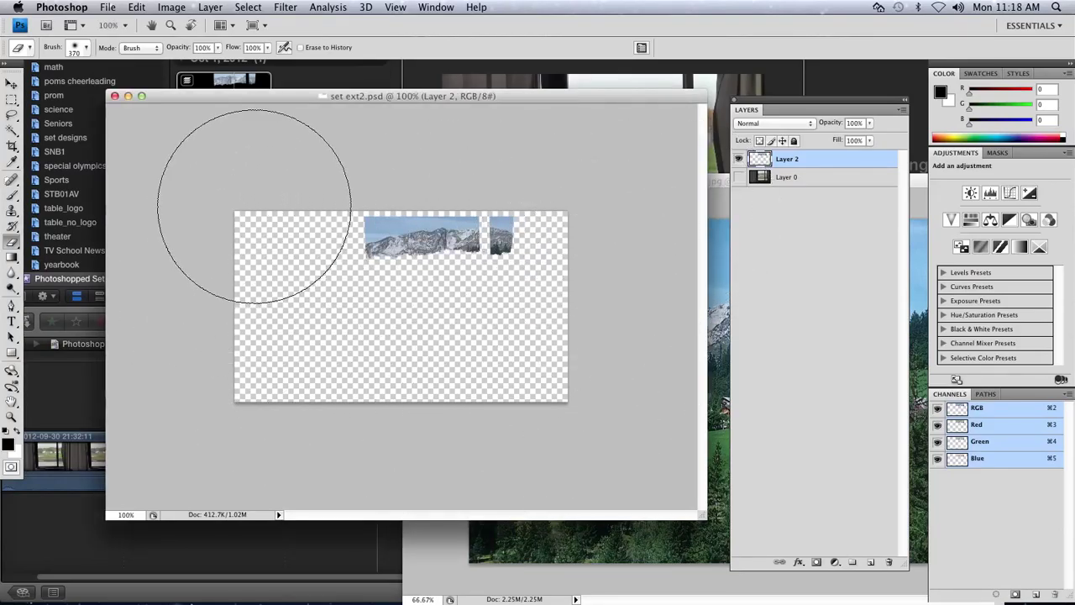
Step: Import the set ext2 image from Pictures into the Photoshopped Set Extension event
{"action": "left_click", "coordinate": [73, 385]}
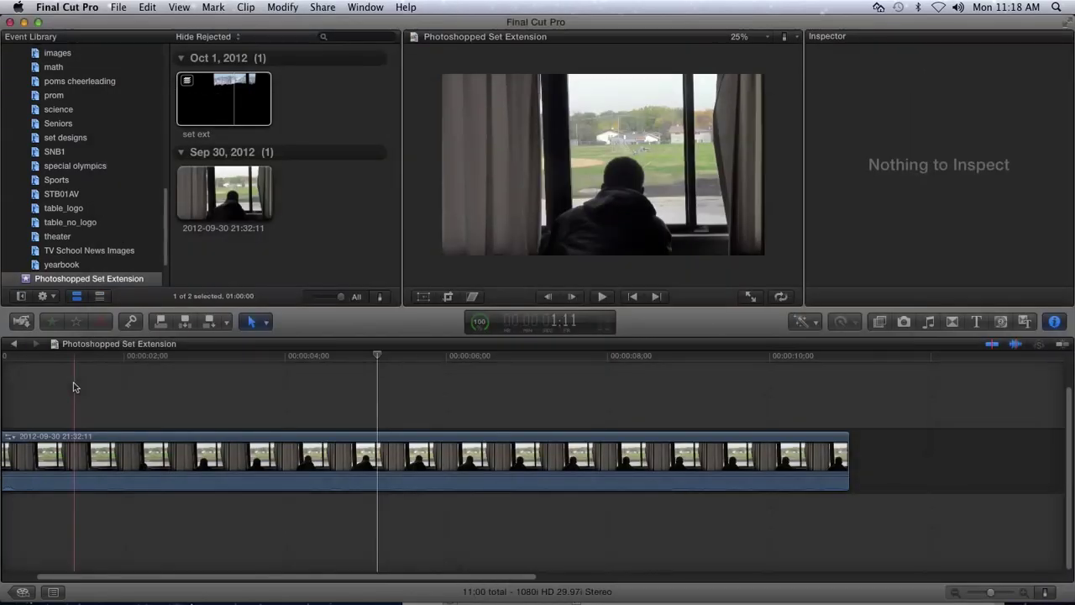
{"action": "left_click", "coordinate": [119, 7]}
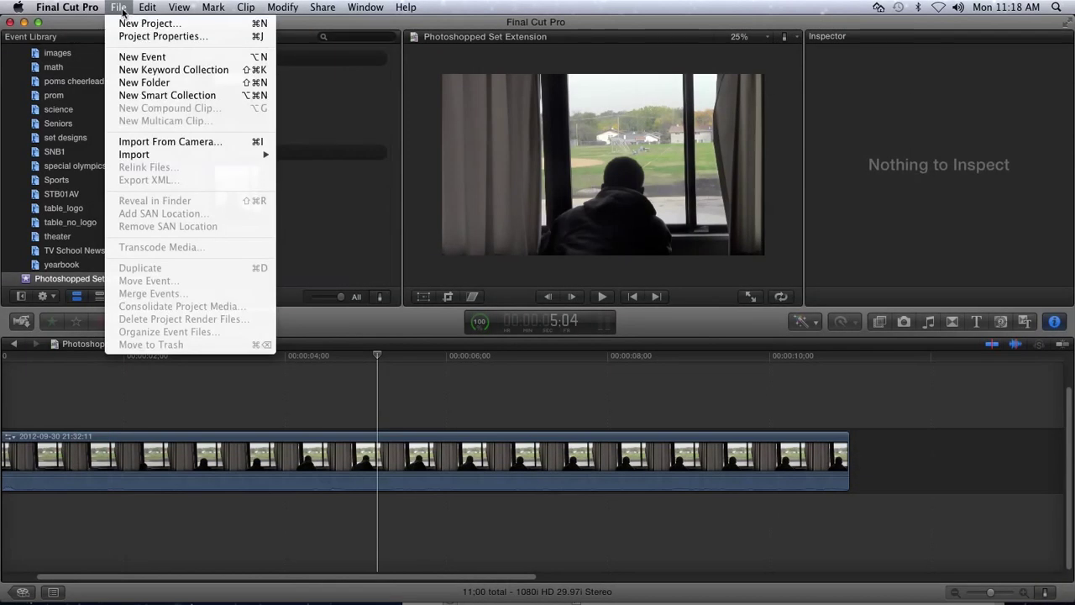
{"action": "mouse_move", "coordinate": [134, 155]}
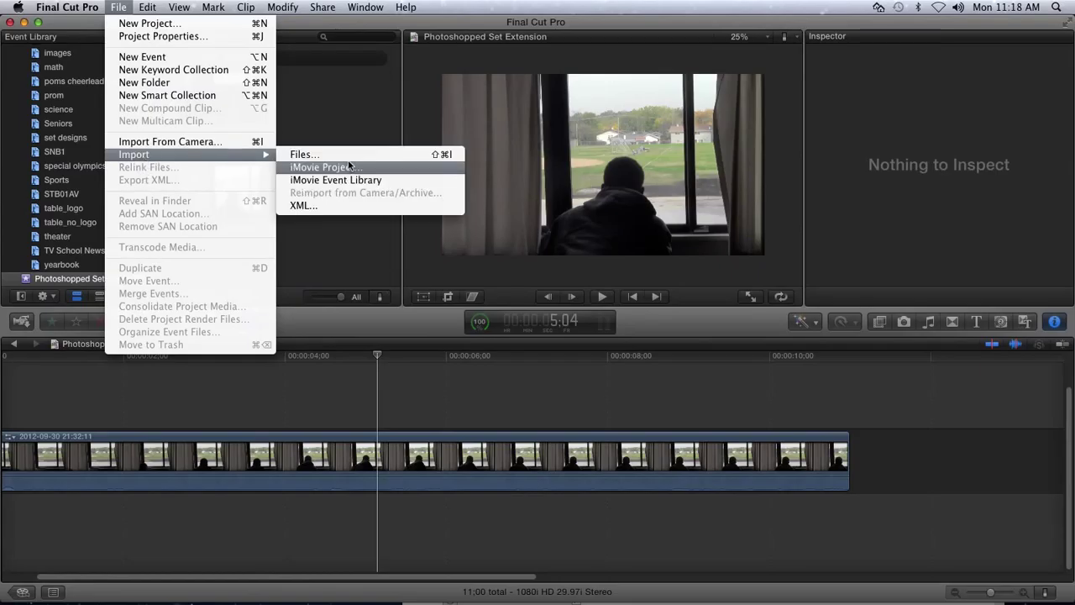
{"action": "left_click", "coordinate": [340, 154]}
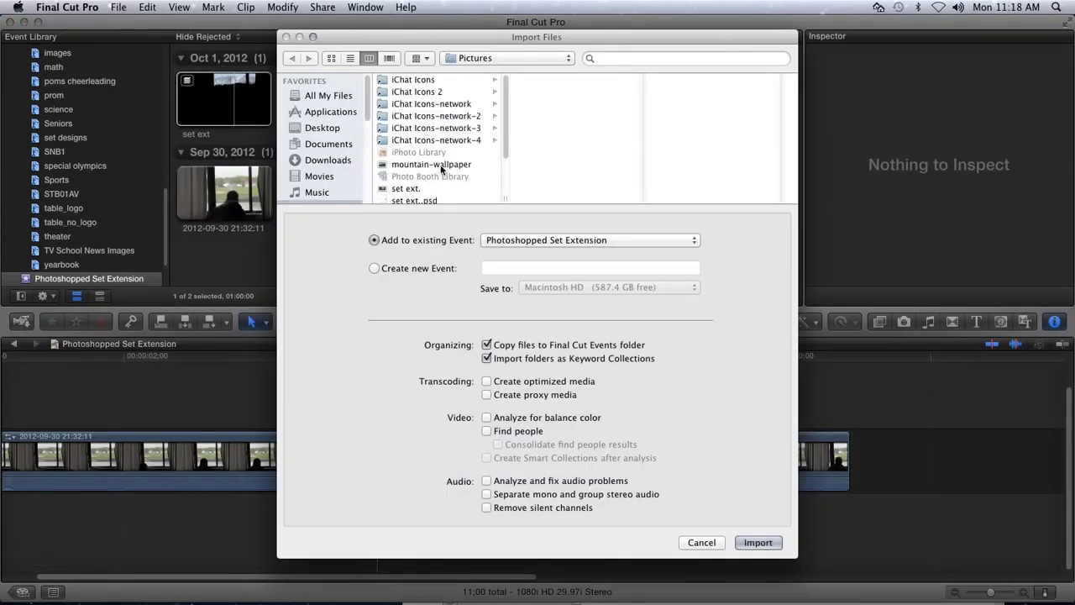
{"action": "scroll", "coordinate": [423, 179], "scroll_direction": "down", "scroll_amount": 2}
{"action": "left_click", "coordinate": [418, 176]}
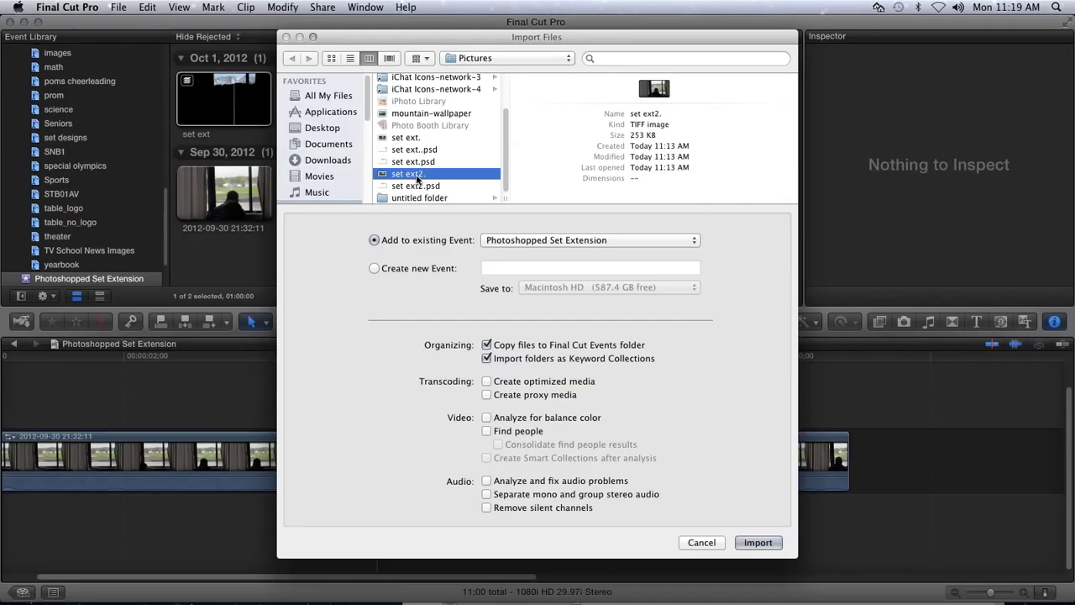
{"action": "left_click", "coordinate": [758, 543]}
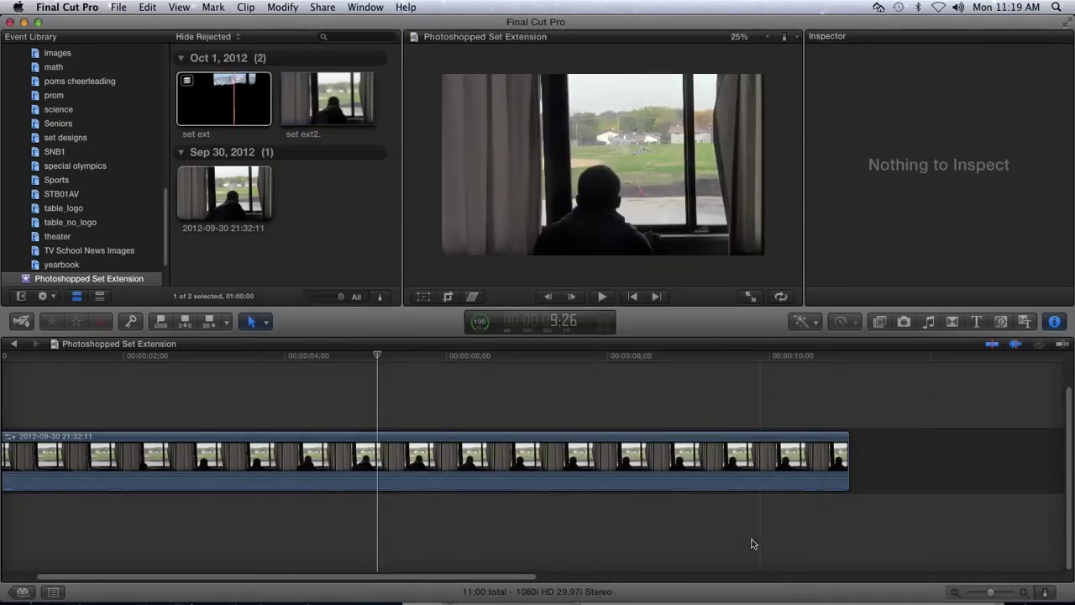
{"action": "left_click", "coordinate": [251, 109]}
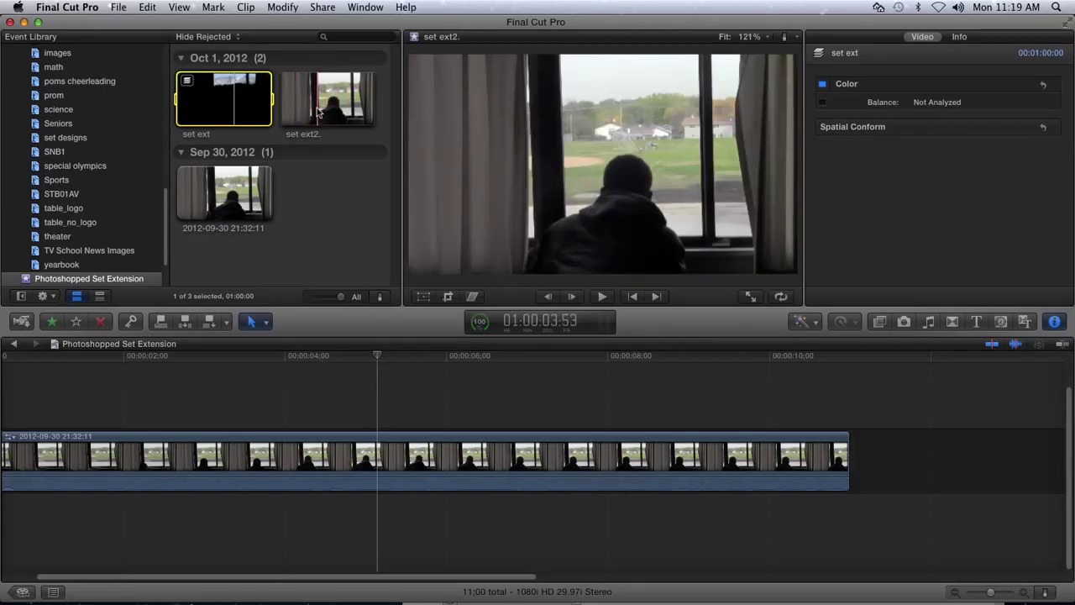
Step: Clear the clip selection in Final Cut Pro and return to Photoshop's layers
{"action": "left_click", "coordinate": [437, 371]}
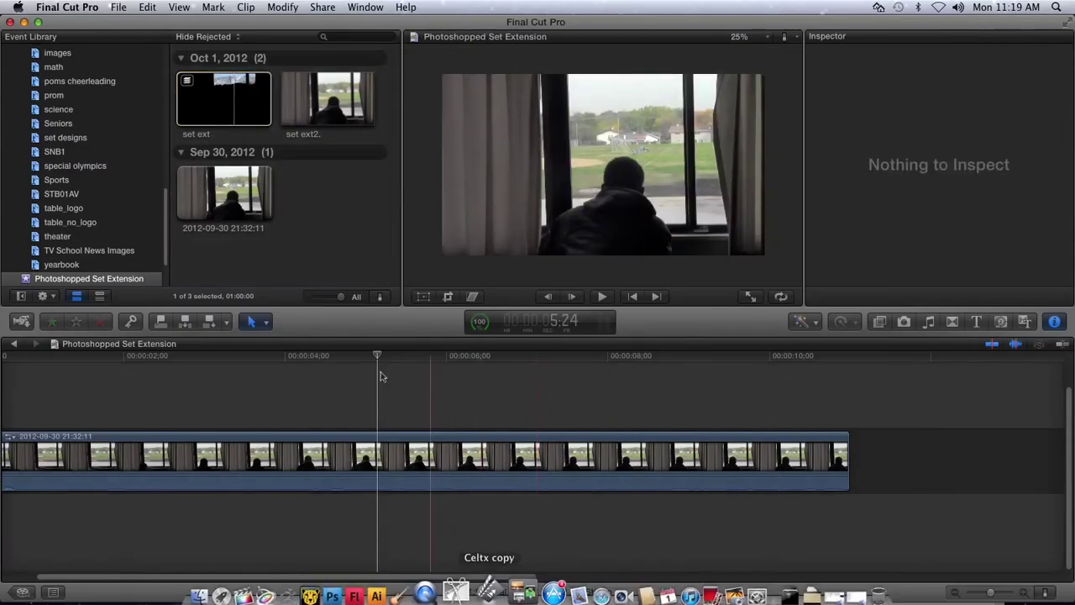
{"action": "left_click", "coordinate": [242, 106]}
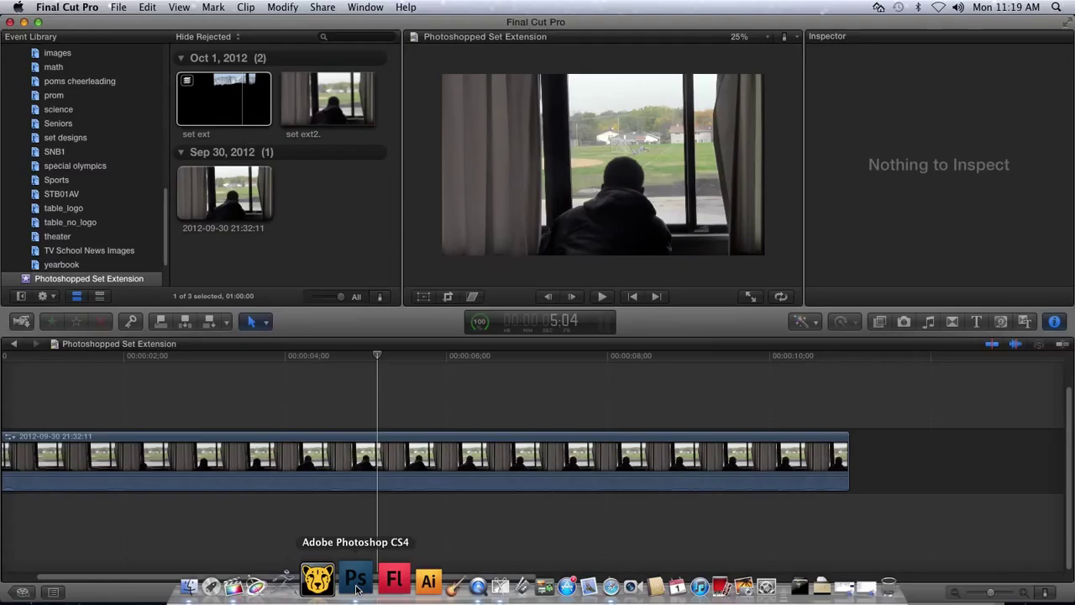
{"action": "left_click", "coordinate": [356, 579]}
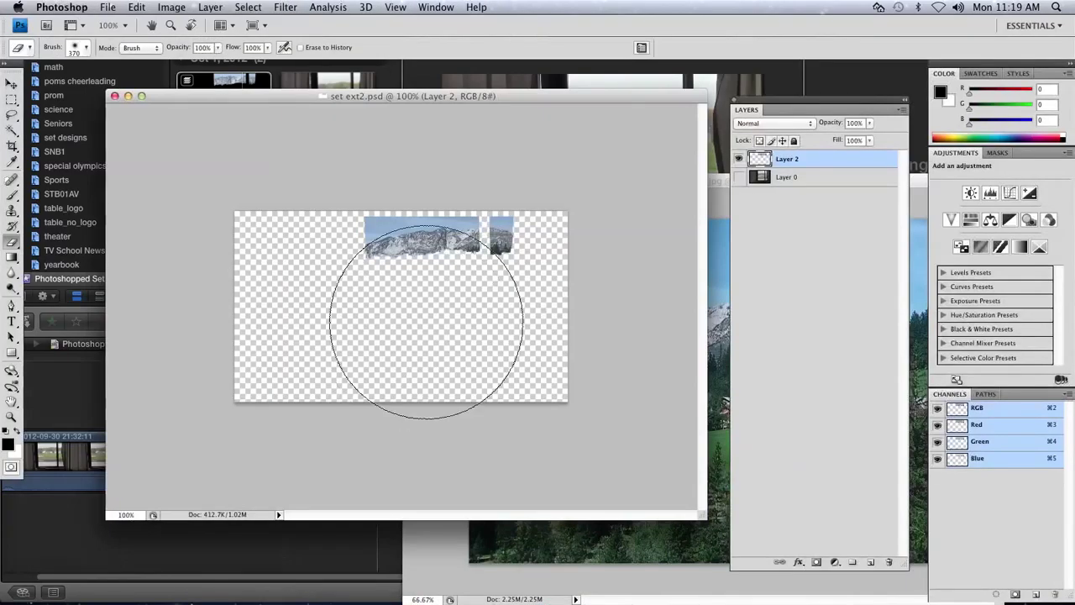
{"action": "left_click", "coordinate": [795, 179]}
{"action": "left_click", "coordinate": [799, 164]}
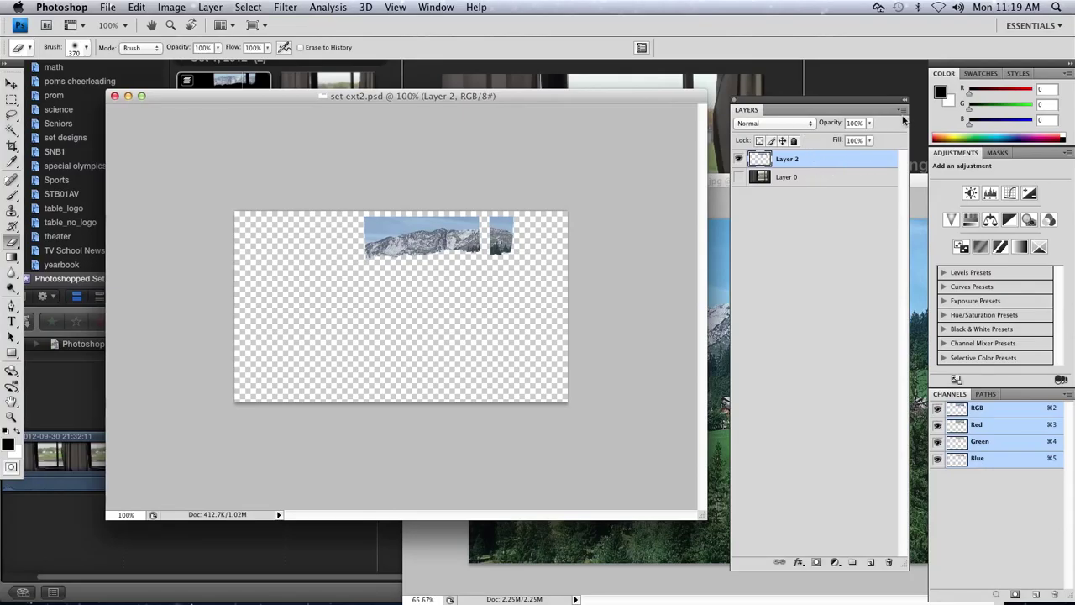
Step: Delete Layer 0 from set ext2.psd and re-save the file
{"action": "right_click", "coordinate": [833, 180]}
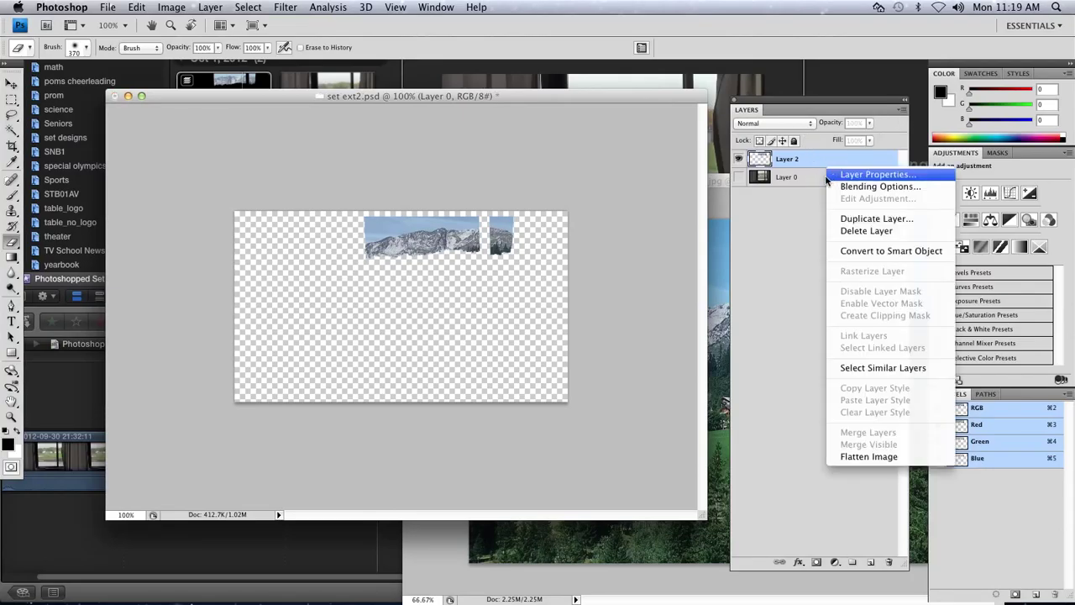
{"action": "left_click", "coordinate": [811, 183]}
{"action": "right_click", "coordinate": [815, 179]}
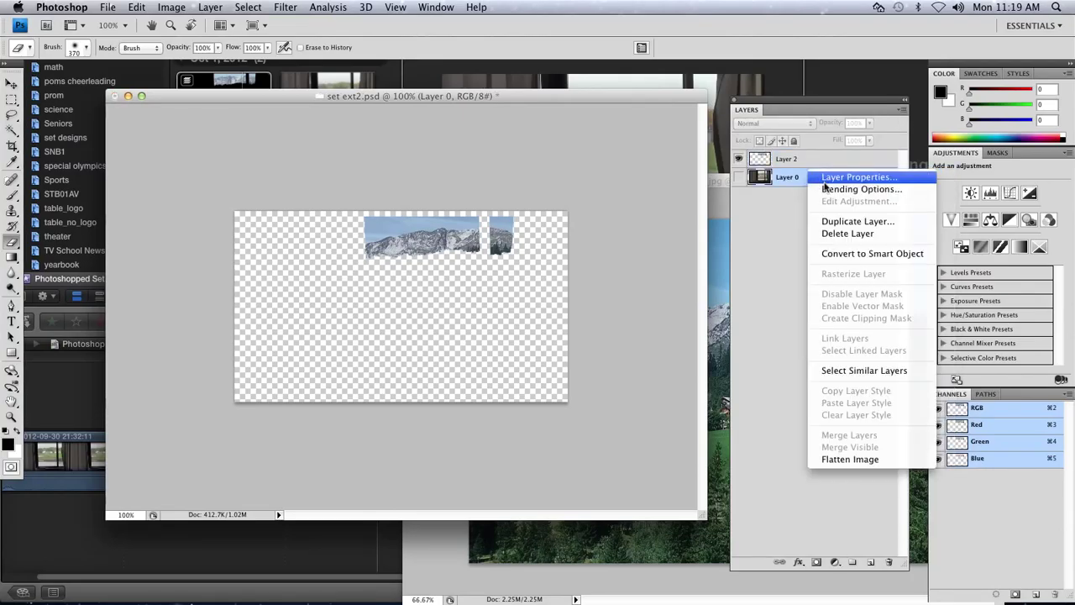
{"action": "left_click", "coordinate": [857, 235]}
{"action": "left_click", "coordinate": [518, 182]}
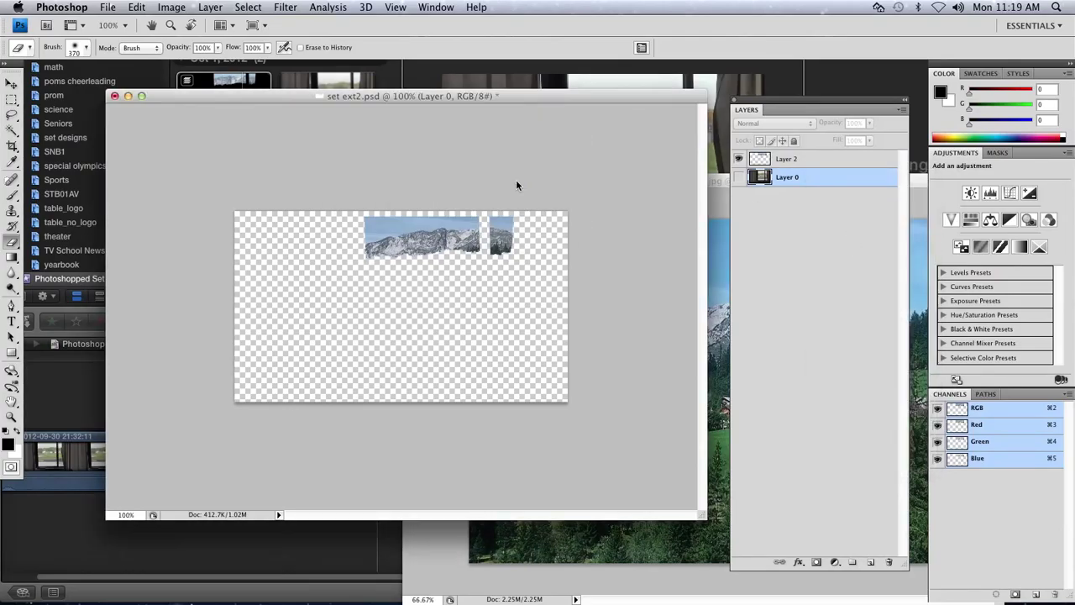
{"action": "left_click", "coordinate": [214, 8]}
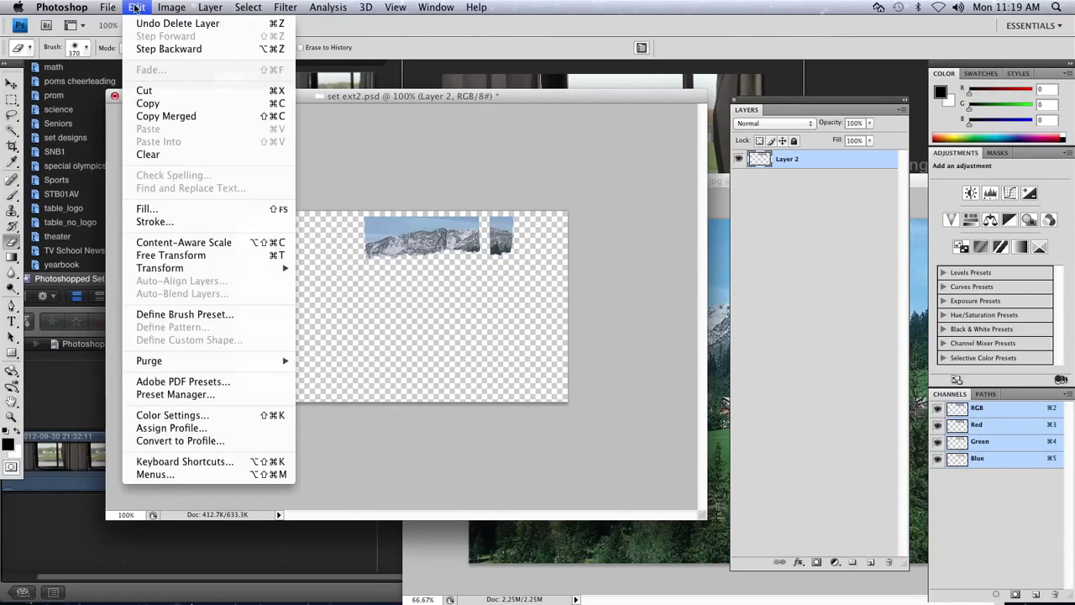
{"action": "left_click", "coordinate": [116, 168]}
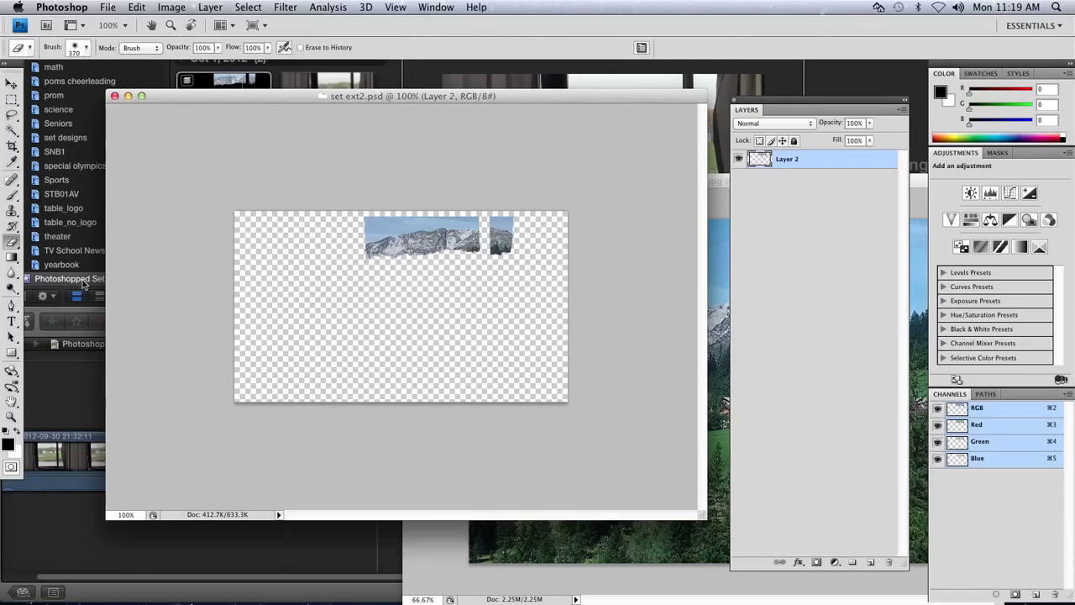
Step: Import set ext2.psd from Pictures into the event and select the new clip
{"action": "left_click", "coordinate": [54, 379]}
{"action": "left_click", "coordinate": [119, 8]}
{"action": "mouse_move", "coordinate": [135, 155]}
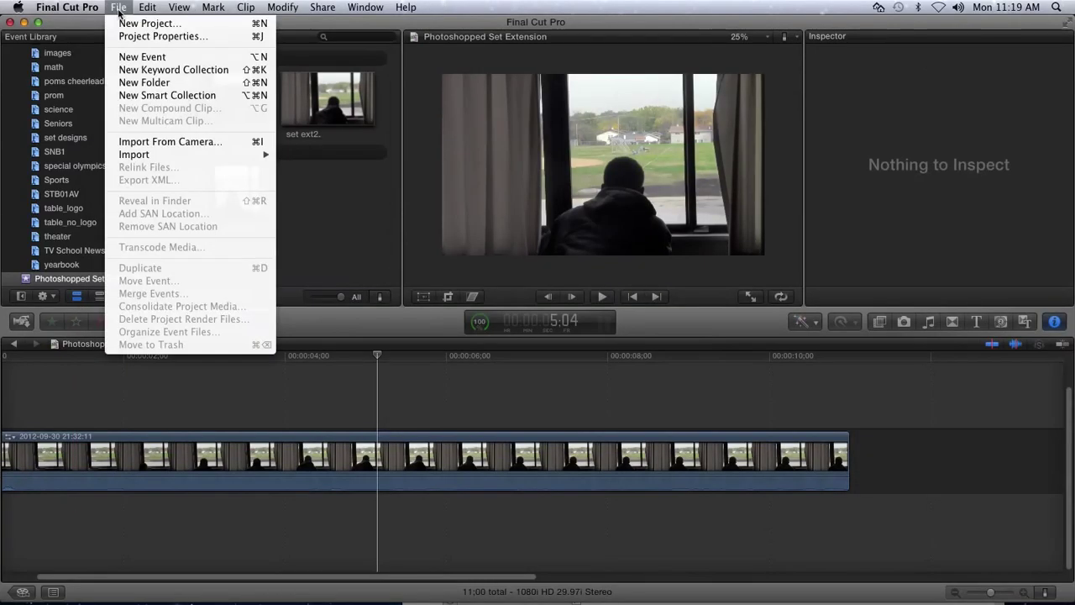
{"action": "left_click", "coordinate": [302, 155]}
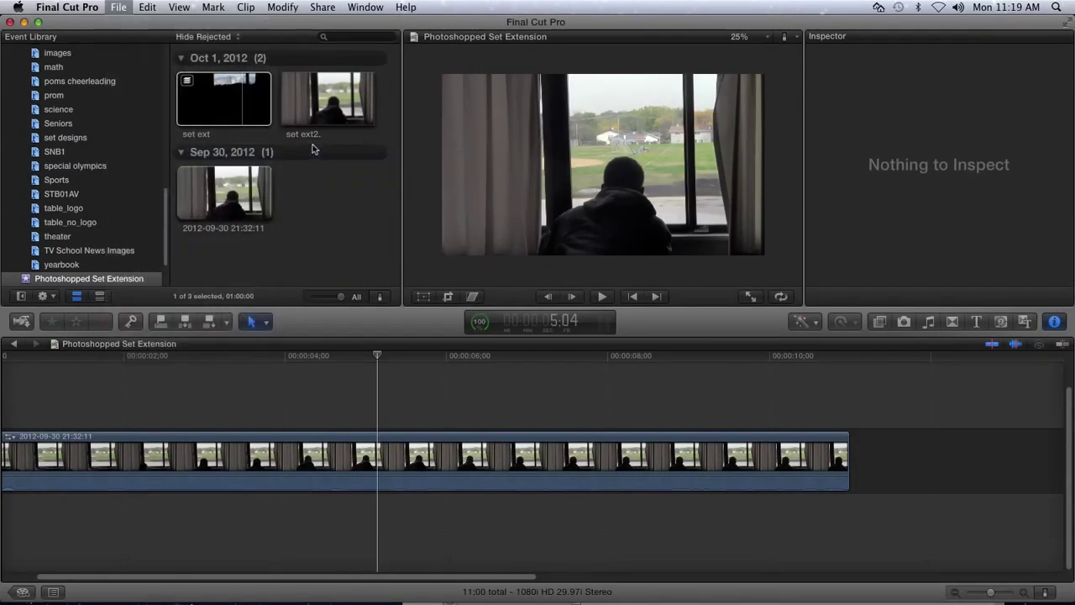
{"action": "scroll", "coordinate": [427, 178], "scroll_direction": "down", "scroll_amount": 3}
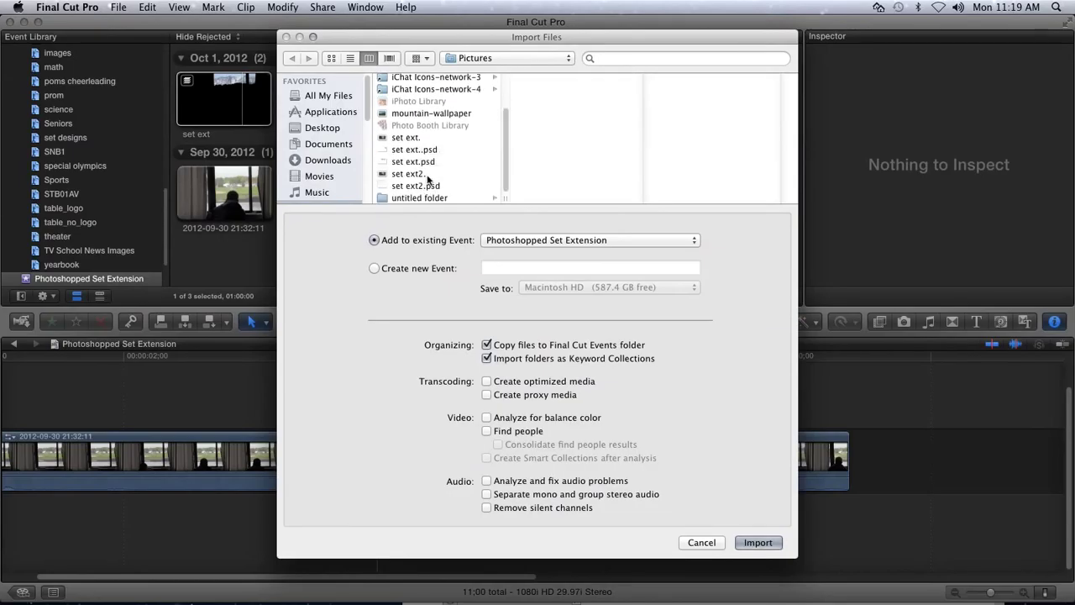
{"action": "left_click", "coordinate": [412, 176]}
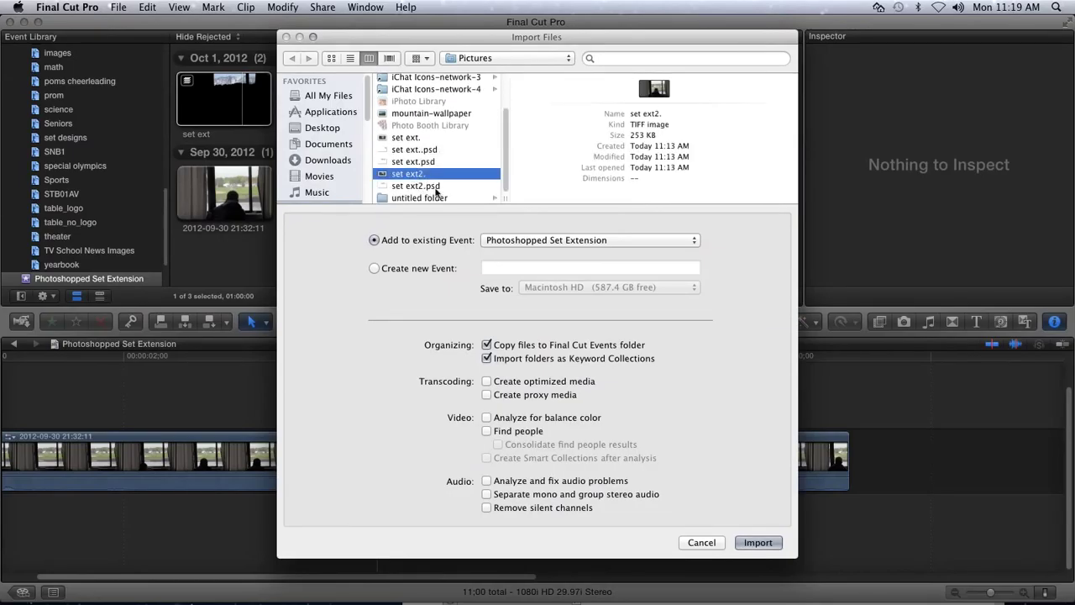
{"action": "left_click", "coordinate": [415, 186]}
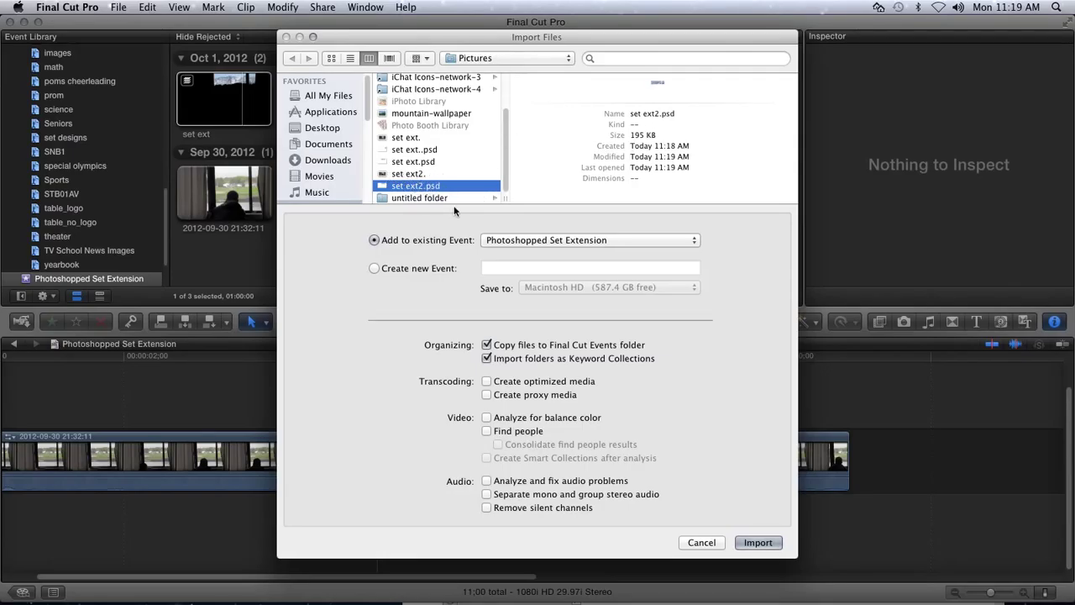
{"action": "left_click", "coordinate": [756, 542]}
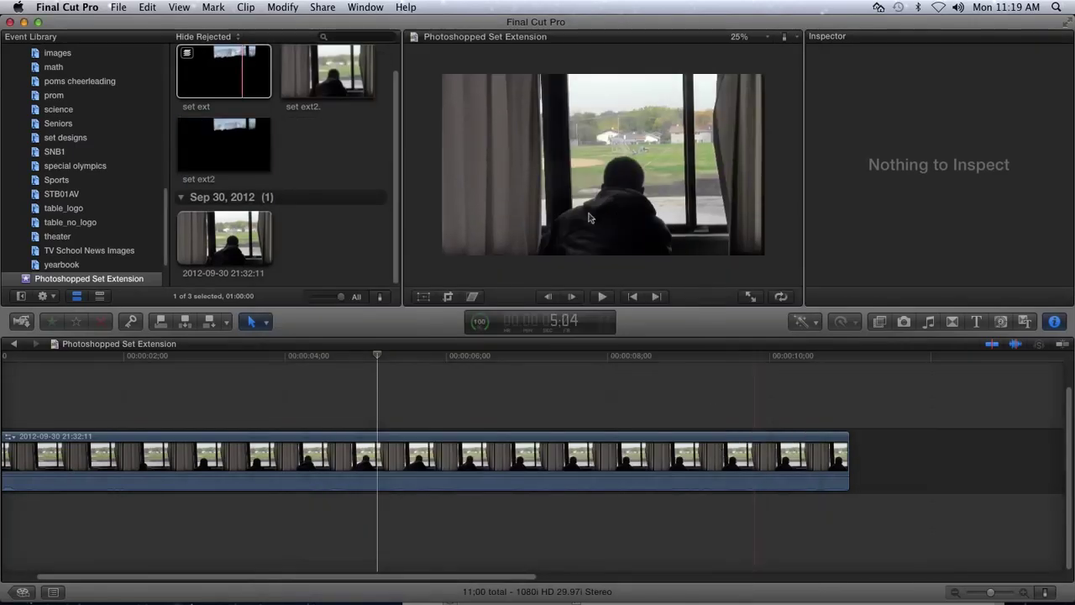
{"action": "left_click", "coordinate": [224, 165]}
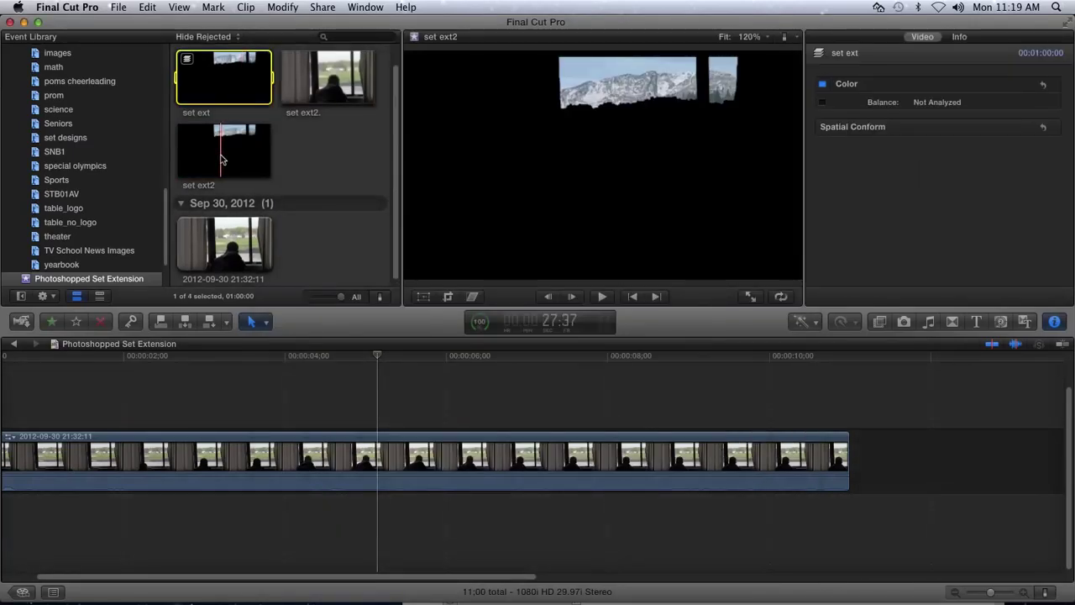
Step: Connect set ext2 above the window video, aligned to its start
{"action": "left_click_drag", "start_coordinate": [32, 397], "coordinate": [10, 427]}
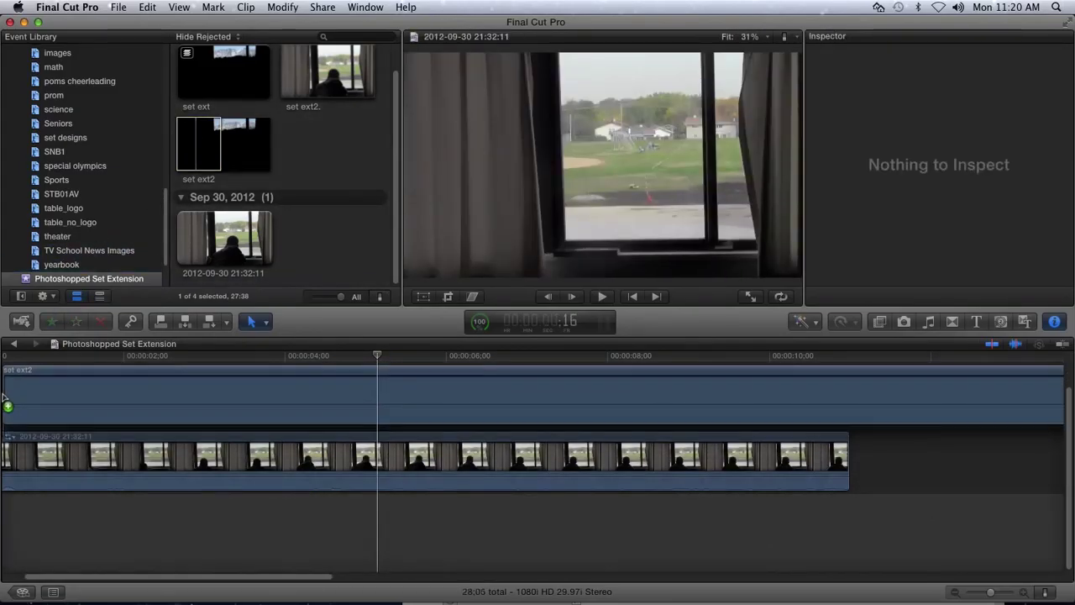
{"action": "left_click_drag", "start_coordinate": [10, 427], "coordinate": [7, 397]}
{"action": "left_click_drag", "start_coordinate": [137, 390], "coordinate": [39, 381]}
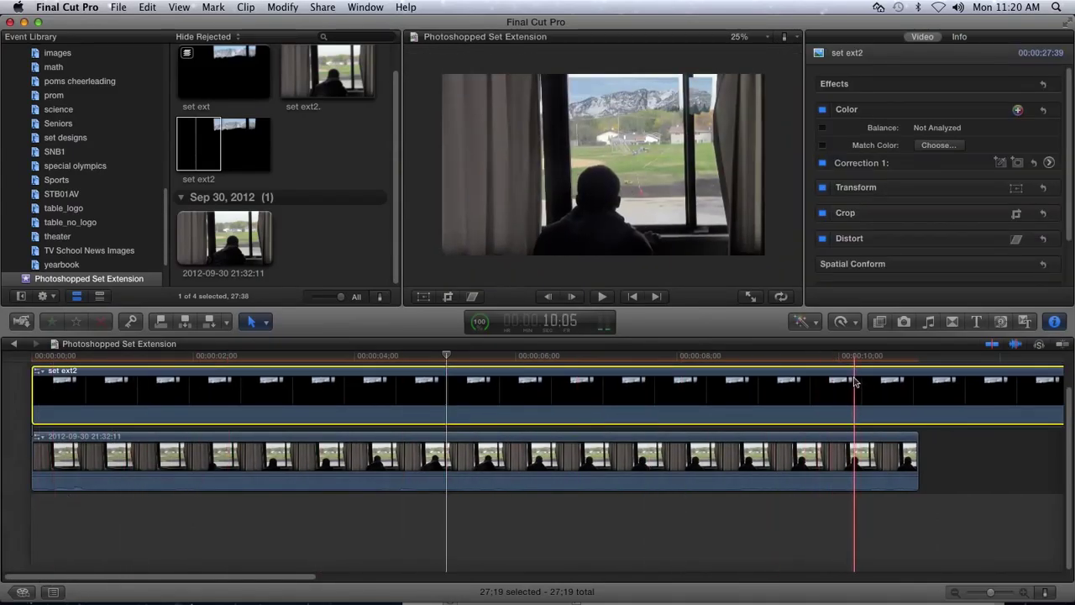
Step: Trim set ext2 to end where the window video ends
{"action": "key", "text": "b"}
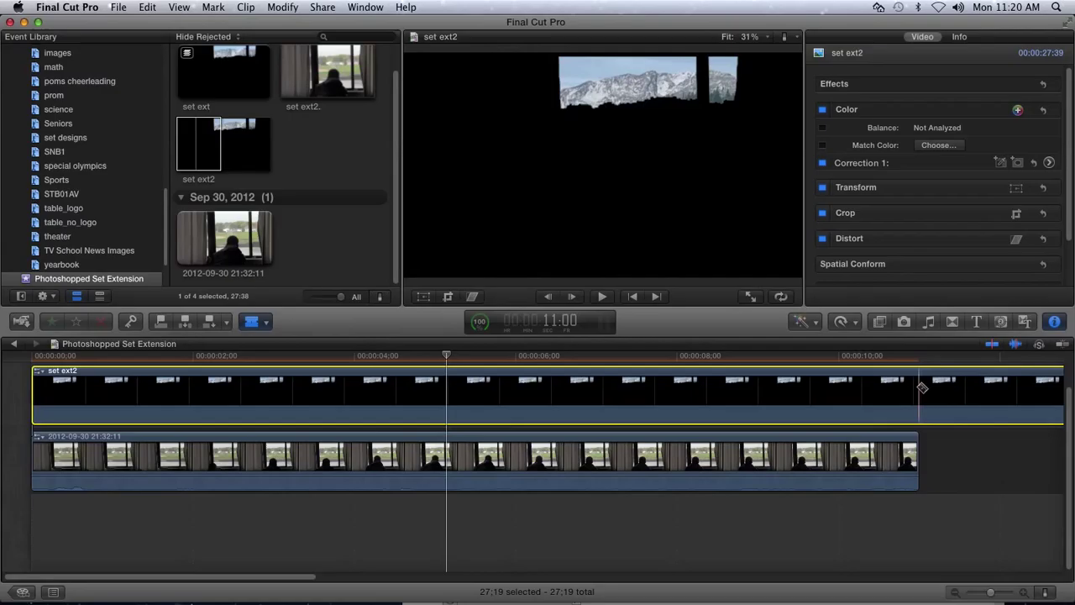
{"action": "left_click", "coordinate": [922, 388]}
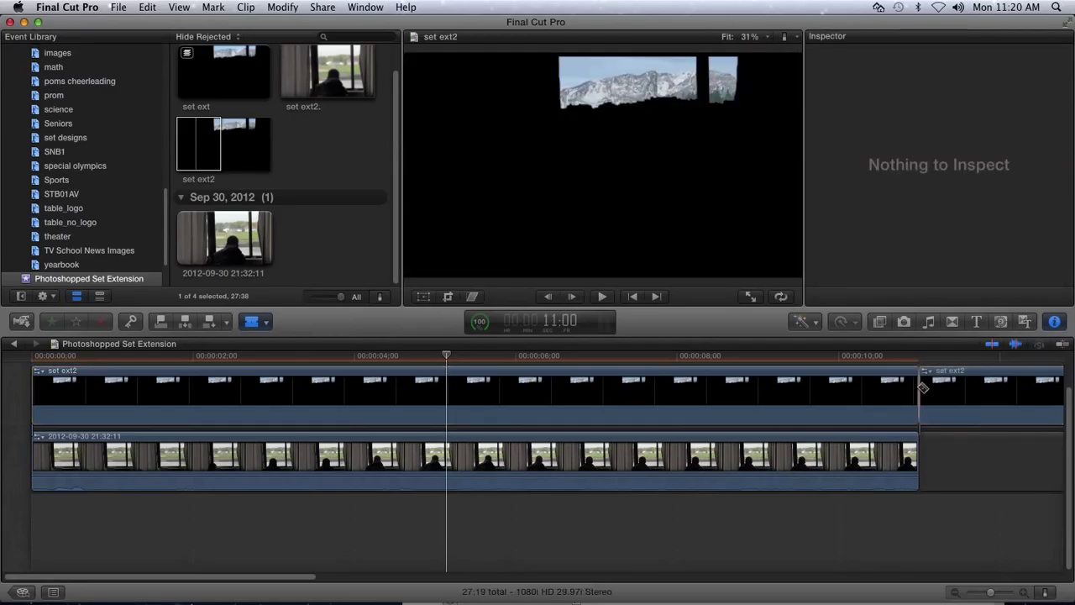
{"action": "key", "text": "a"}
{"action": "left_click", "coordinate": [968, 382]}
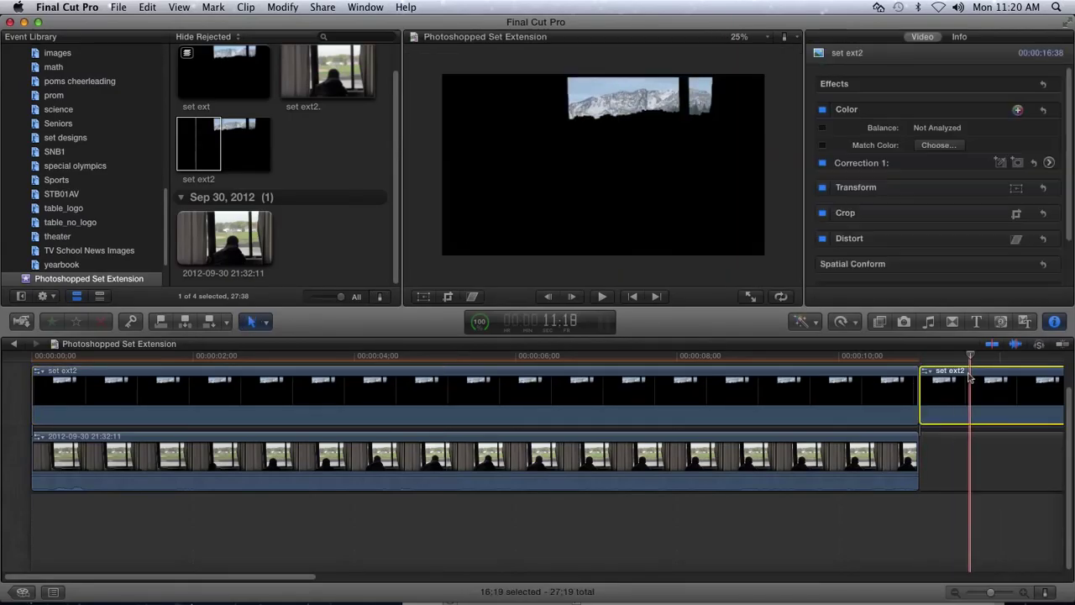
{"action": "key", "text": "Delete"}
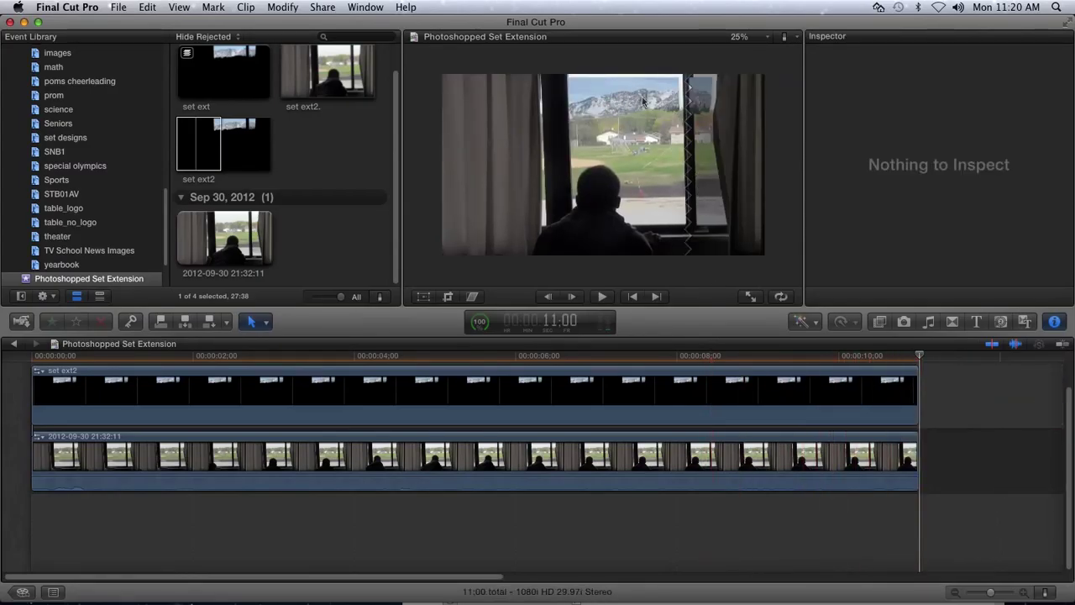
Step: Reposition and scale the mountain overlay to about 104% wide, 99% tall to fit the panes
{"action": "left_click", "coordinate": [424, 299]}
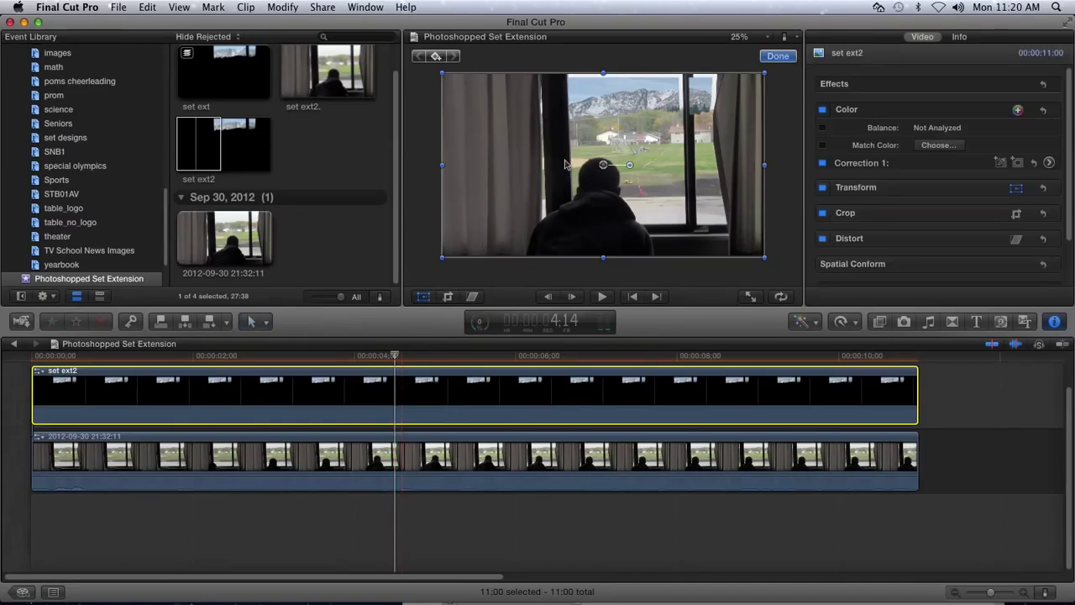
{"action": "left_click_drag", "start_coordinate": [565, 163], "coordinate": [561, 158]}
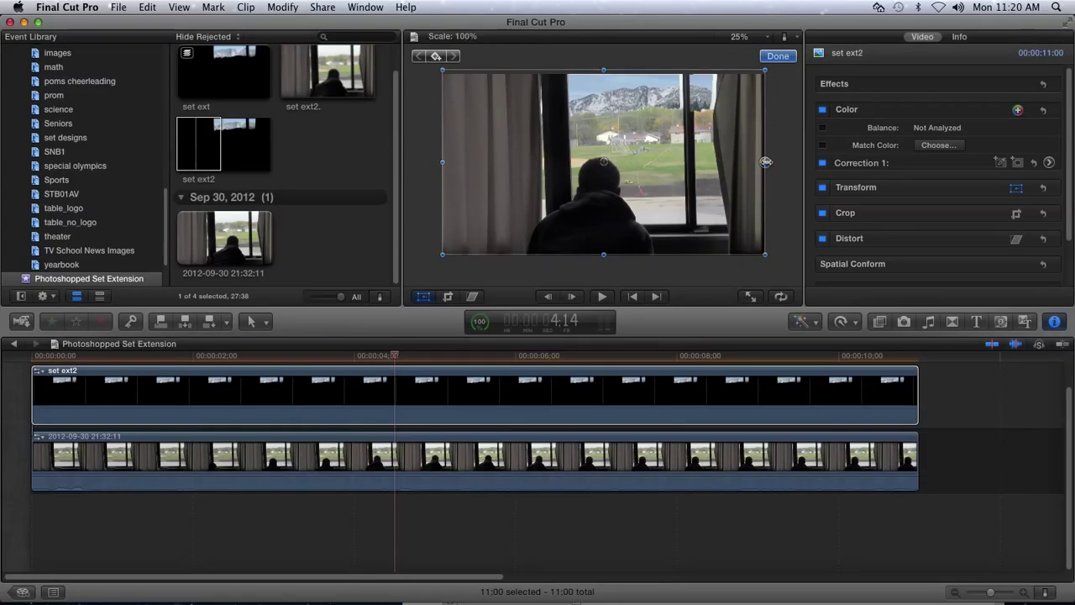
{"action": "left_click_drag", "start_coordinate": [766, 159], "coordinate": [774, 161]}
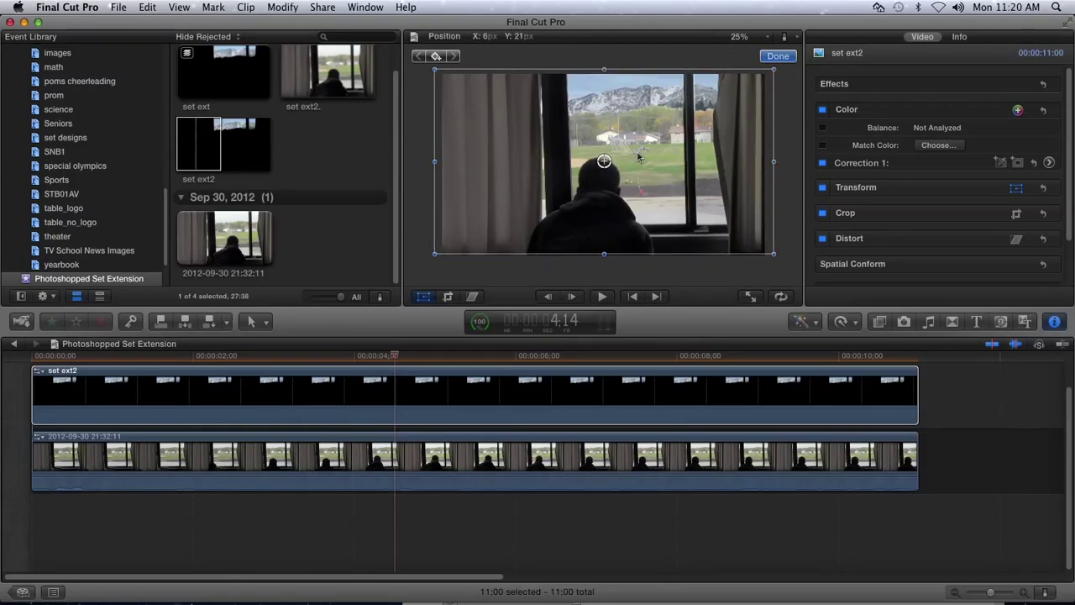
{"action": "left_click_drag", "start_coordinate": [639, 157], "coordinate": [637, 156]}
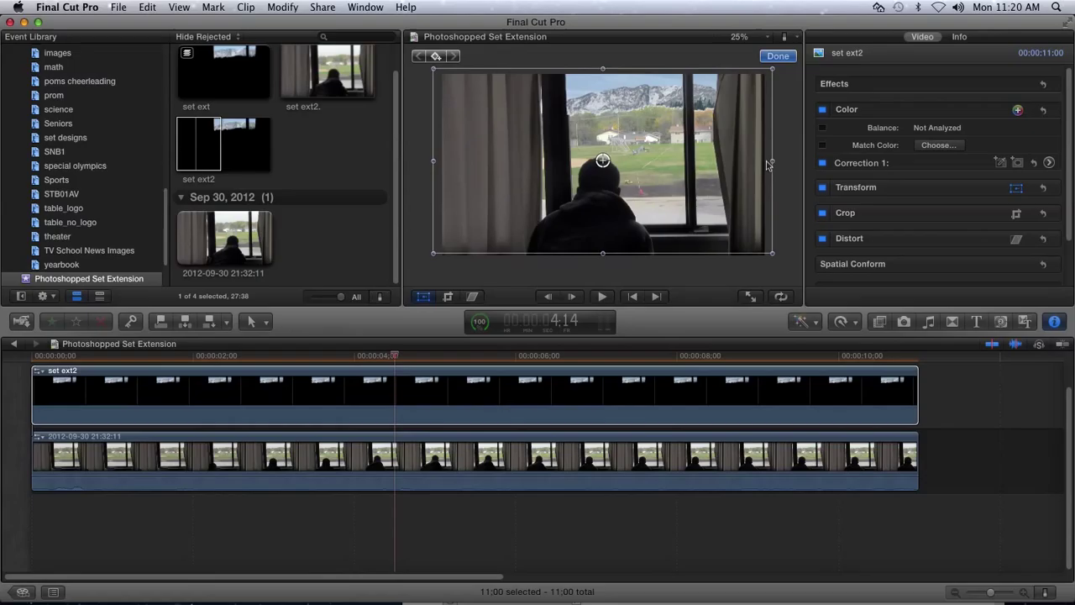
{"action": "left_click_drag", "start_coordinate": [773, 160], "coordinate": [733, 169]}
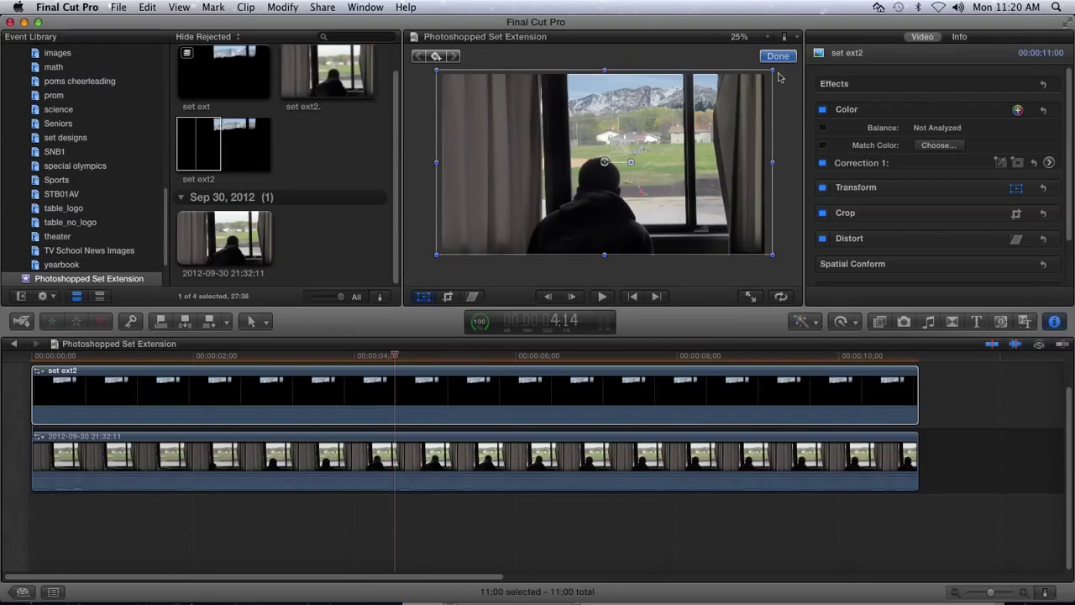
{"action": "left_click_drag", "start_coordinate": [773, 72], "coordinate": [772, 70]}
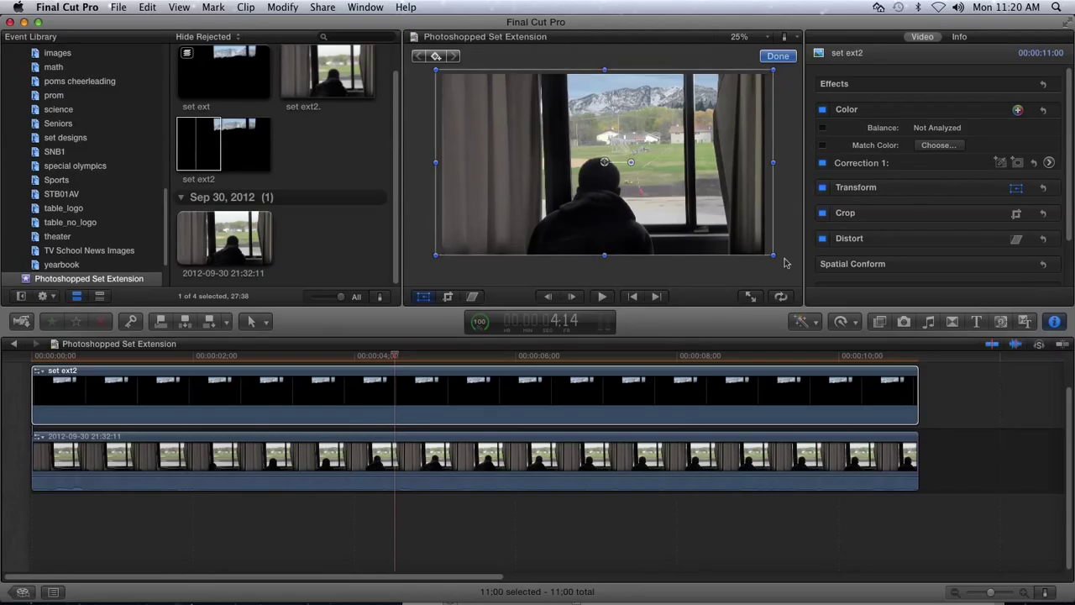
{"action": "left_click", "coordinate": [778, 56]}
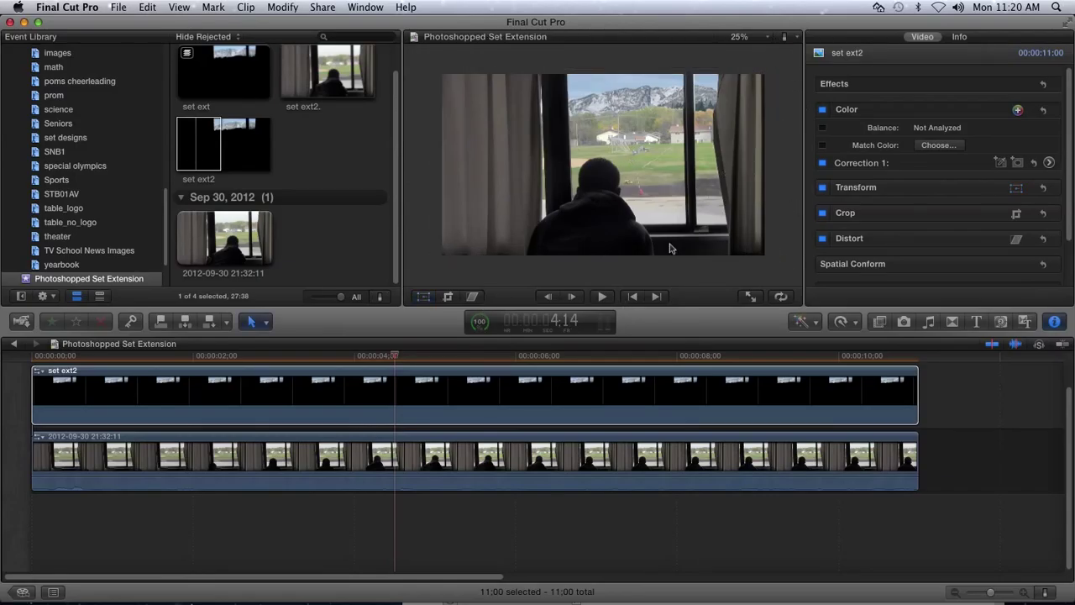
{"action": "left_click", "coordinate": [437, 374]}
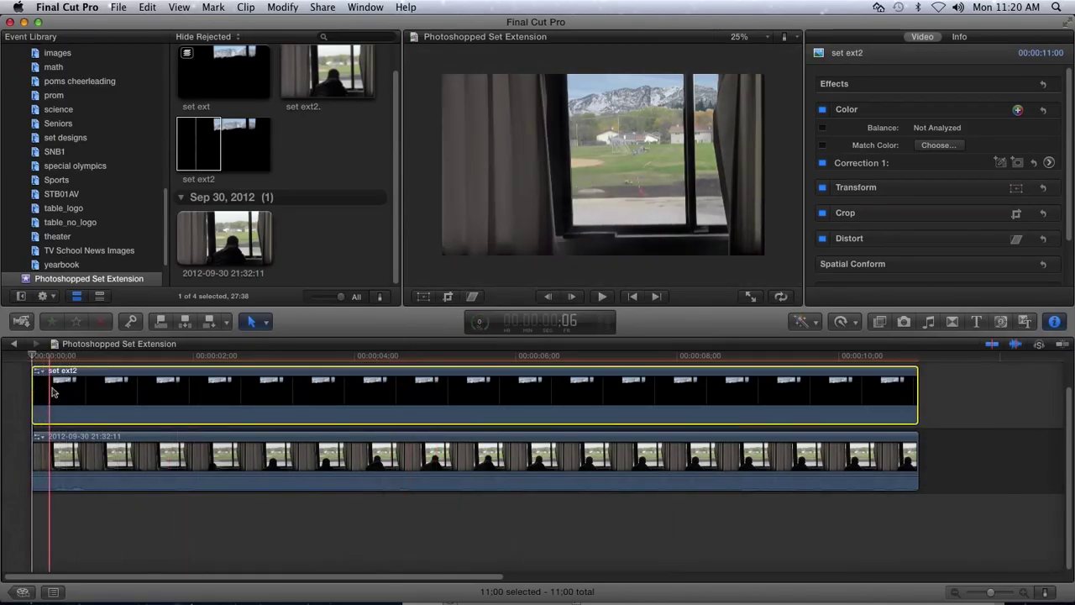
{"action": "key", "text": "space"}
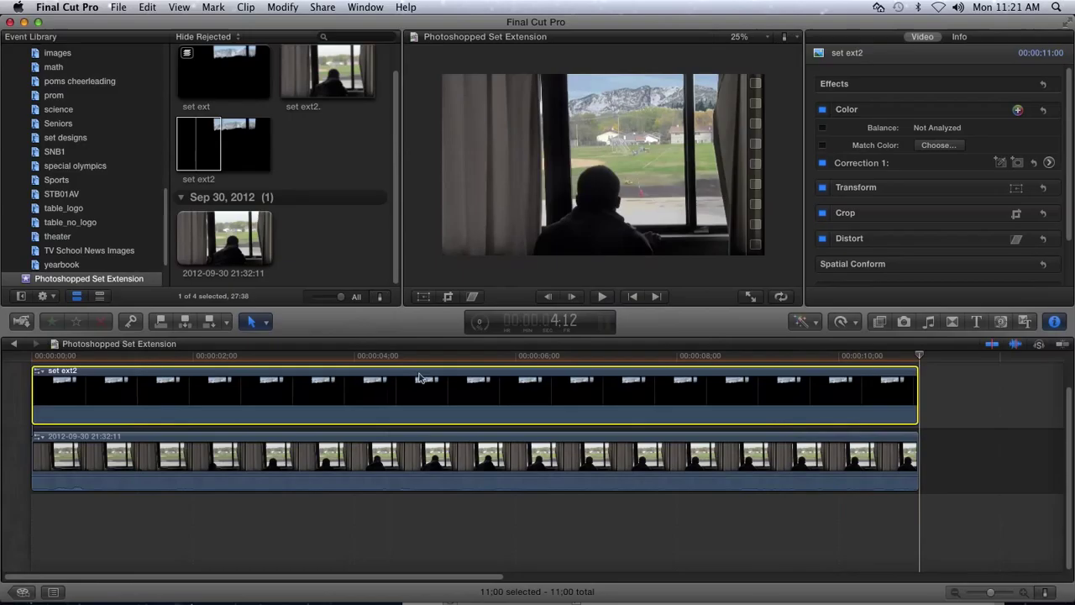
Step: Match set ext2's colour to a window video frame, then replay the composite from the start
{"action": "left_click", "coordinate": [809, 322]}
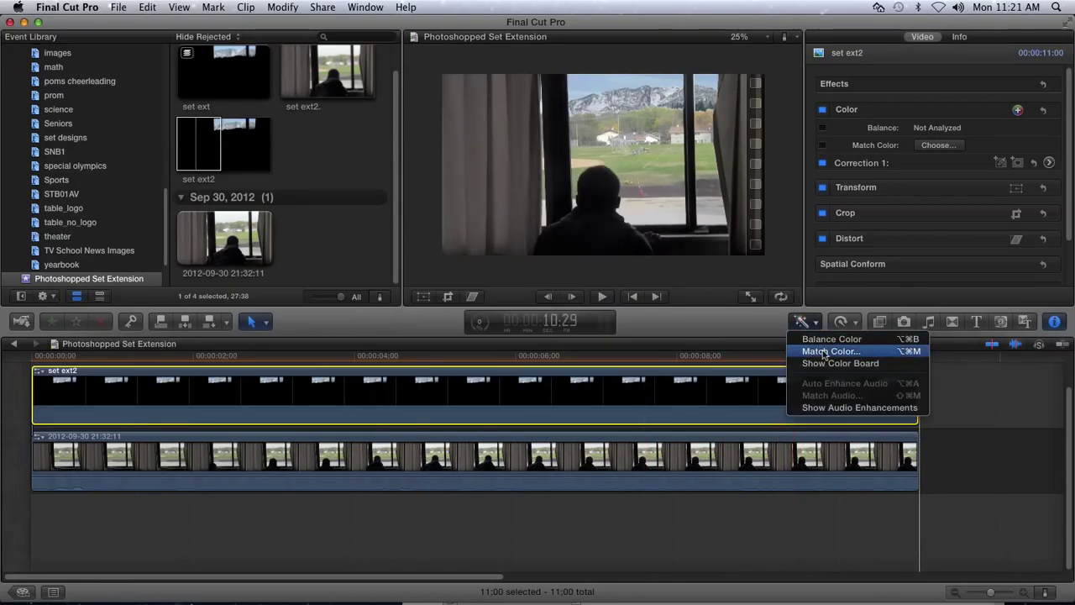
{"action": "left_click", "coordinate": [825, 353]}
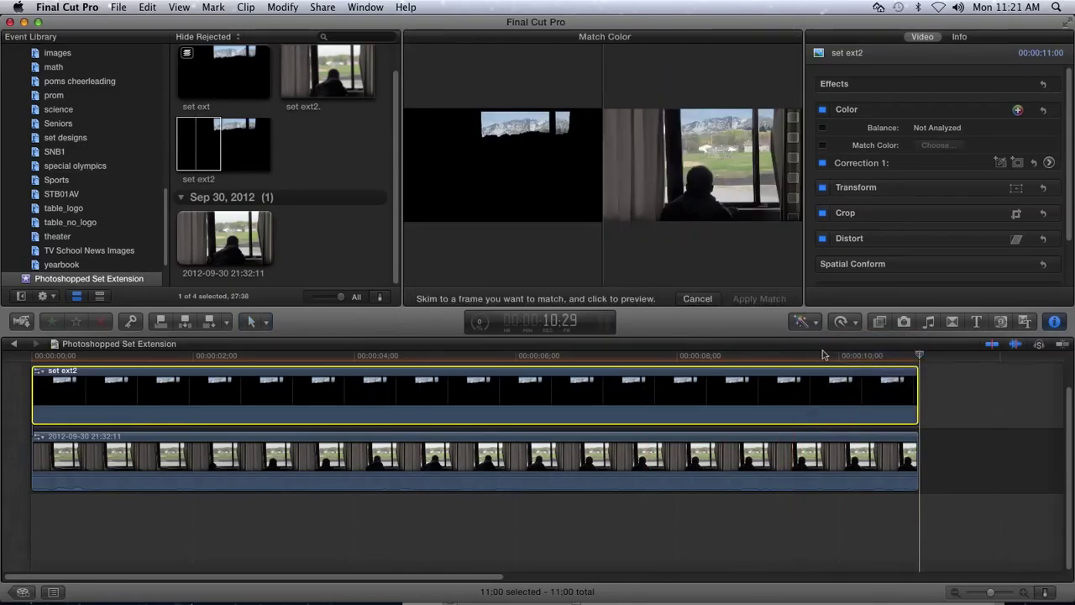
{"action": "left_click", "coordinate": [792, 441]}
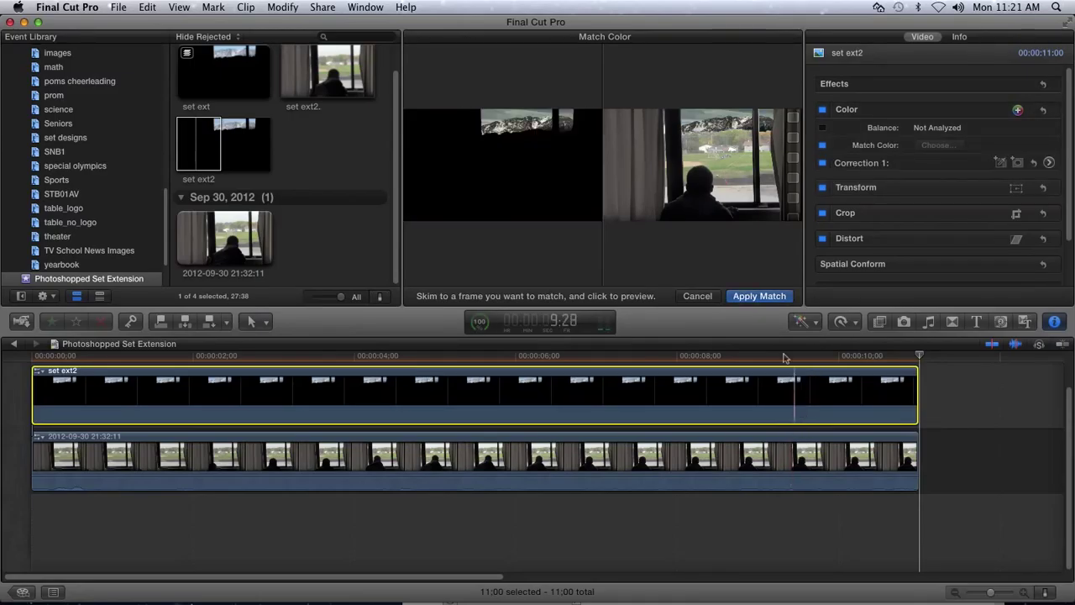
{"action": "left_click", "coordinate": [762, 300]}
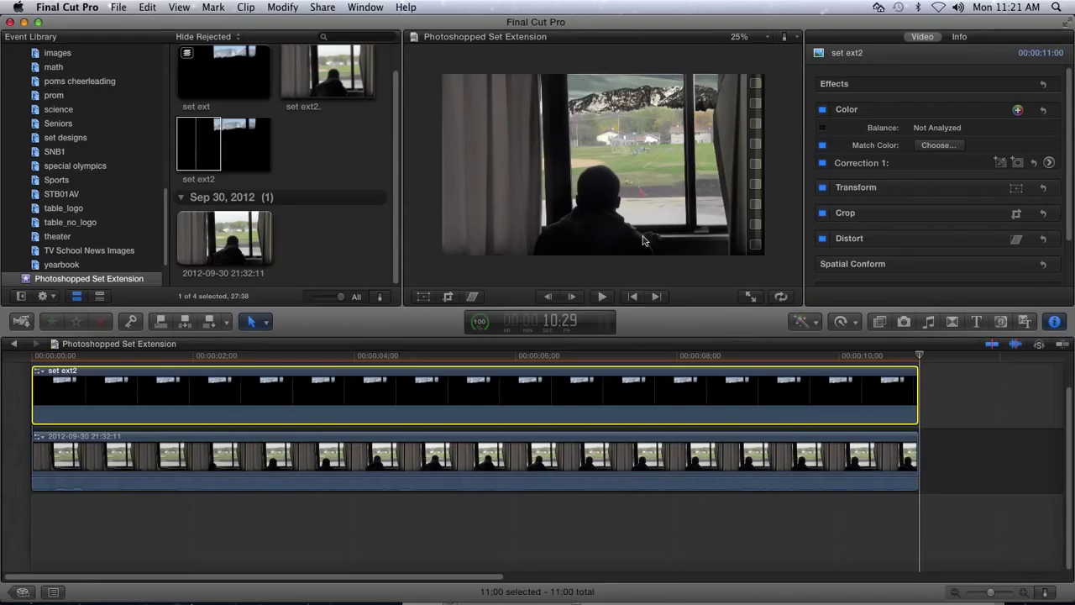
{"action": "left_click_drag", "start_coordinate": [200, 359], "coordinate": [57, 358]}
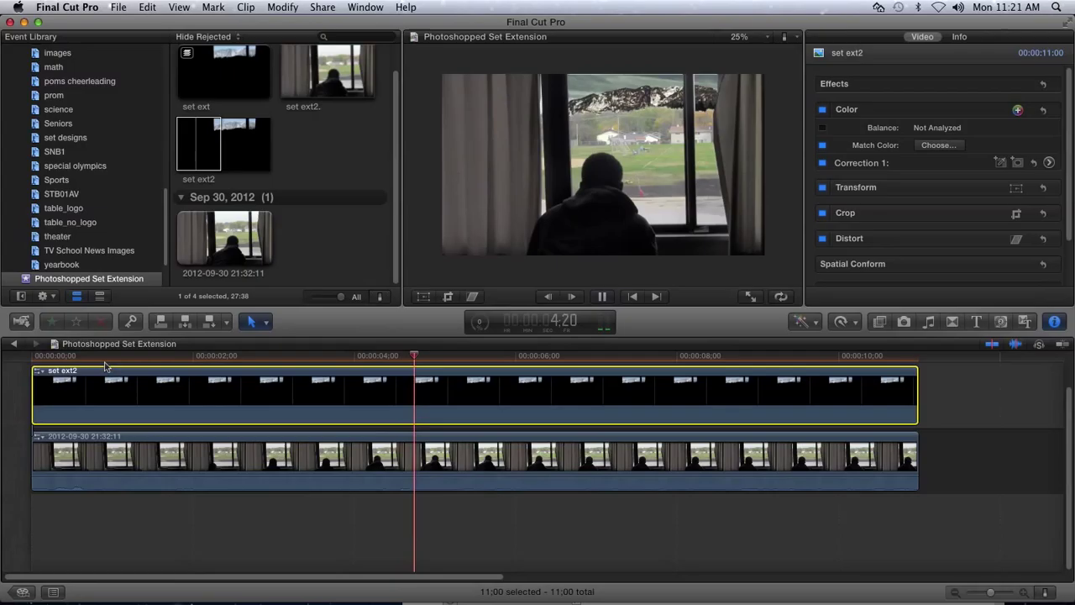
{"action": "key", "text": "space"}
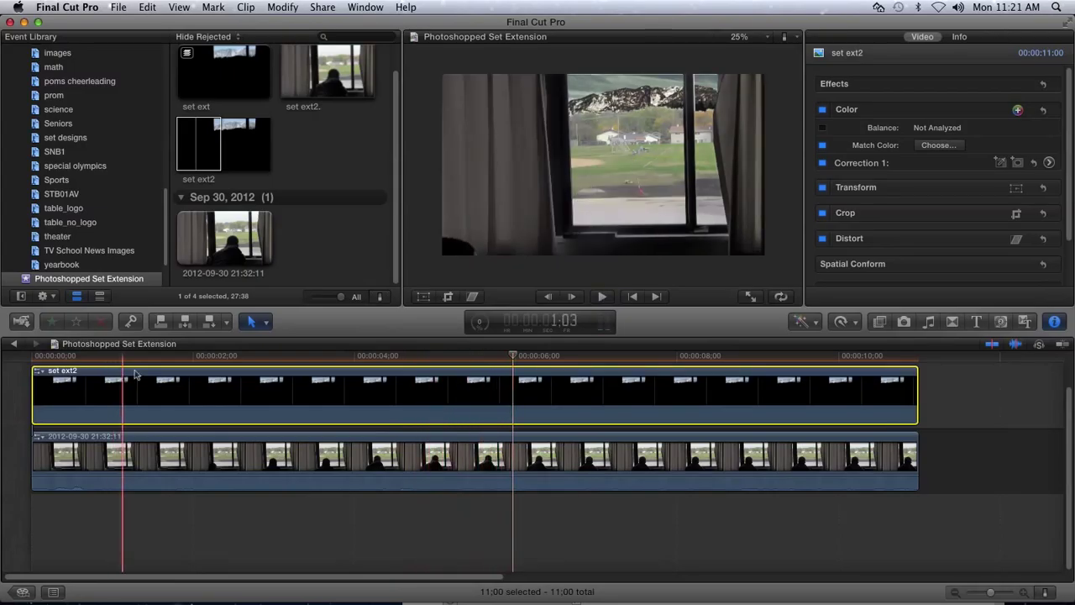